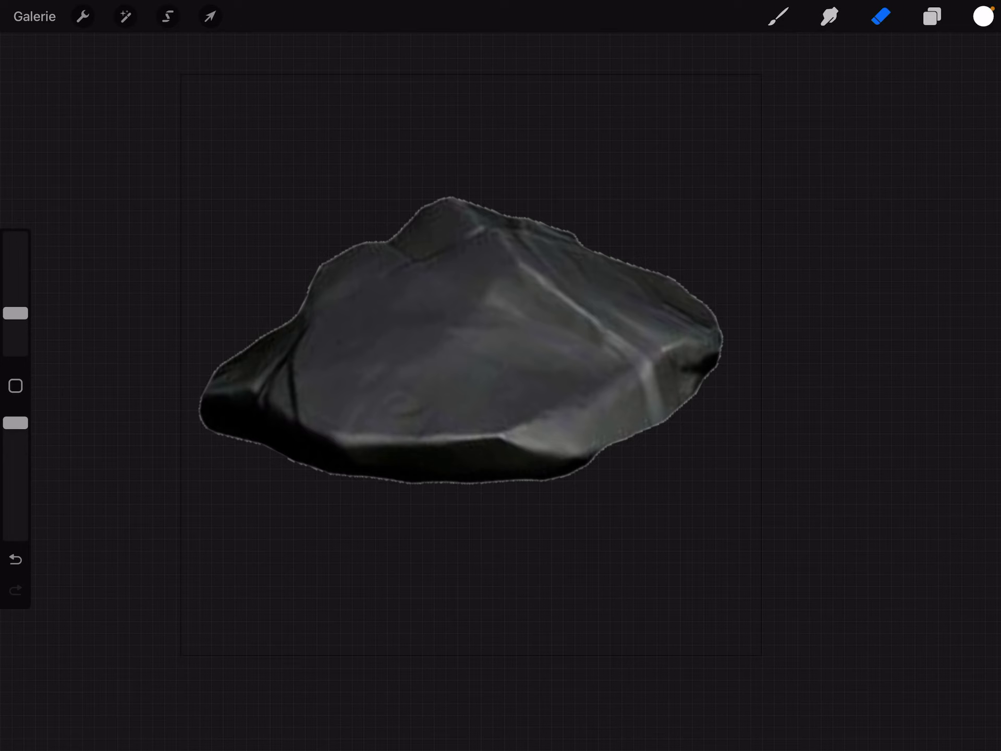
- In Procreate, hide the flat rock layer and show the stone-ball layer
click(932, 17)
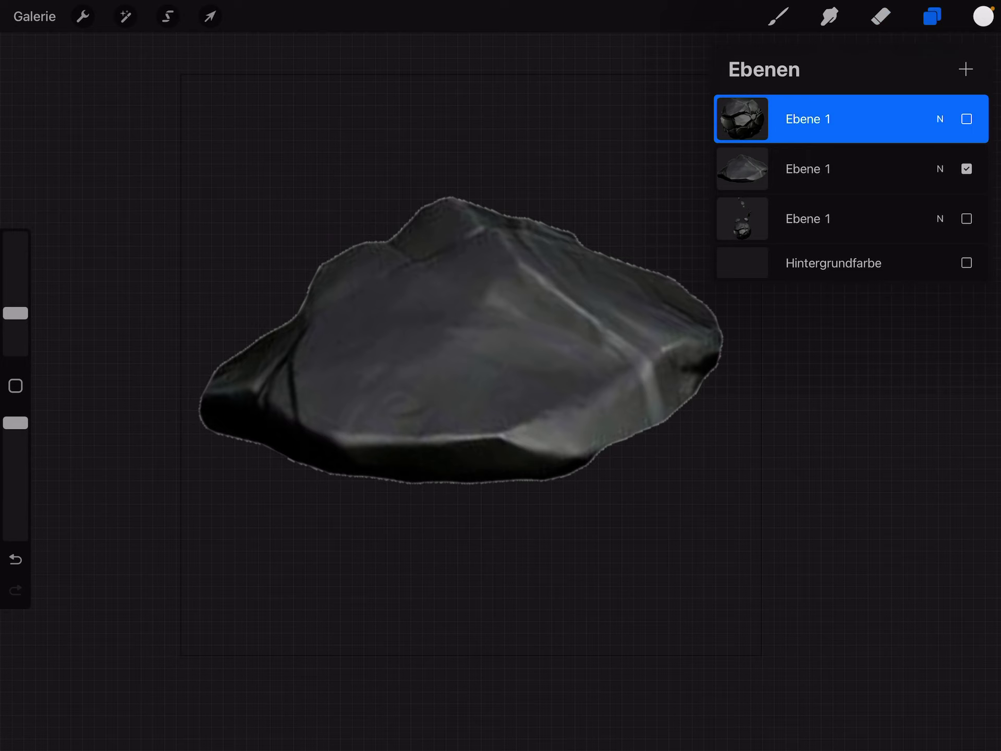
click(967, 169)
click(967, 119)
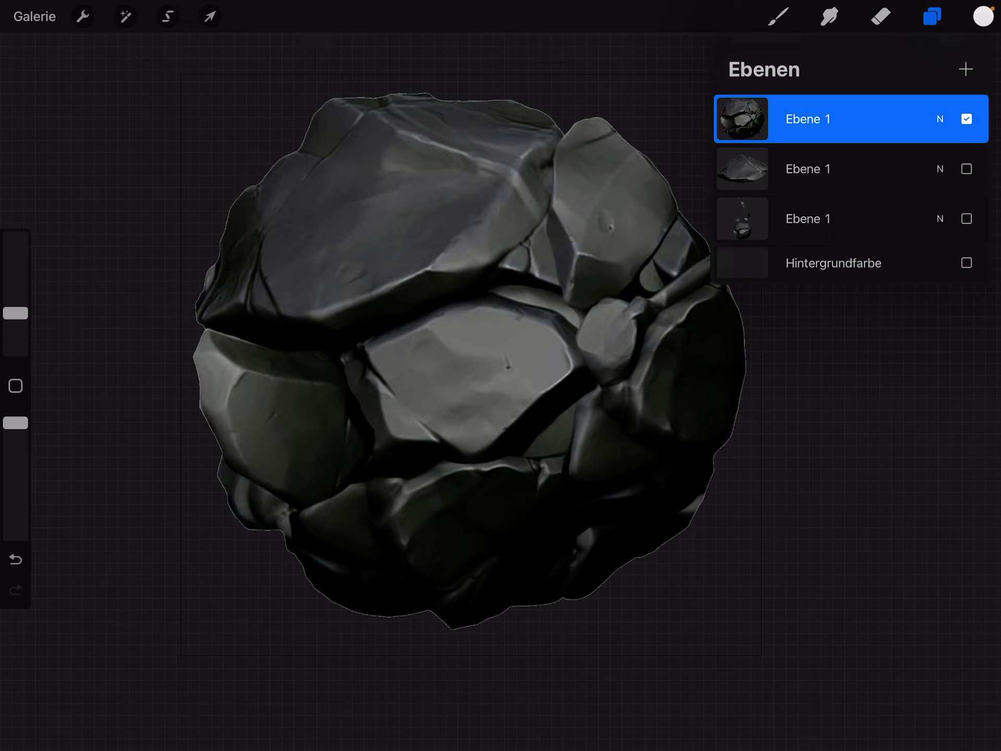
- Switch over to Nomad Sculpt and orbit the rock sculpt to a new angle
drag(501, 747, 500, 666)
click(547, 699)
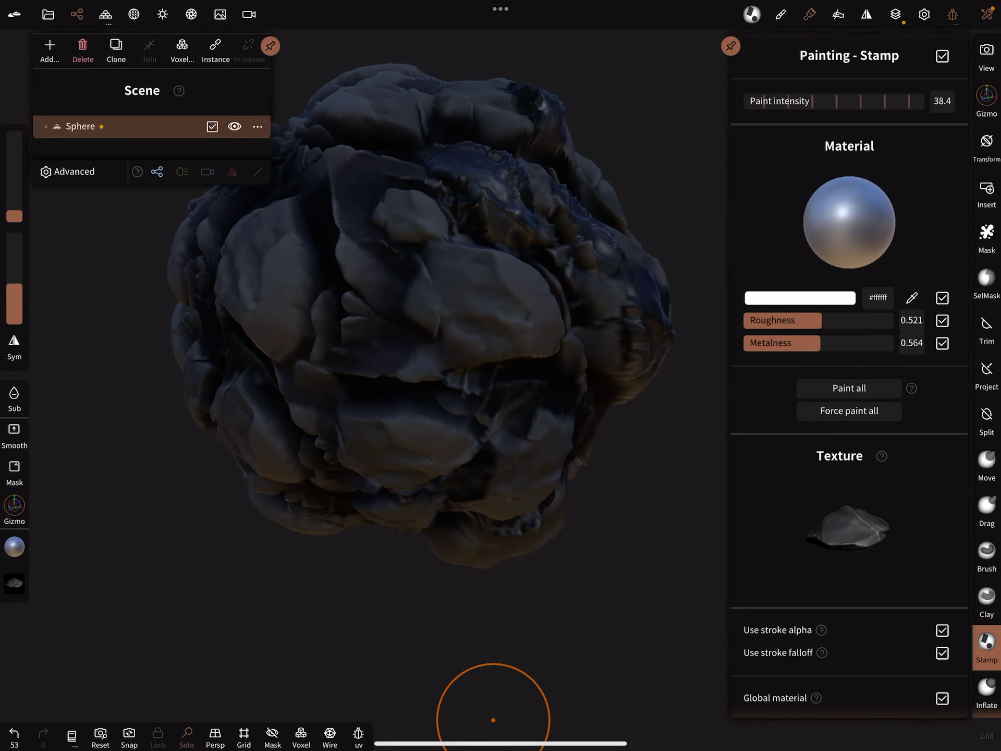
mouse_move(514, 497)
middle_down()
mouse_move(514, 532)
mouse_move(487, 443)
mouse_move(530, 618)
middle_up()
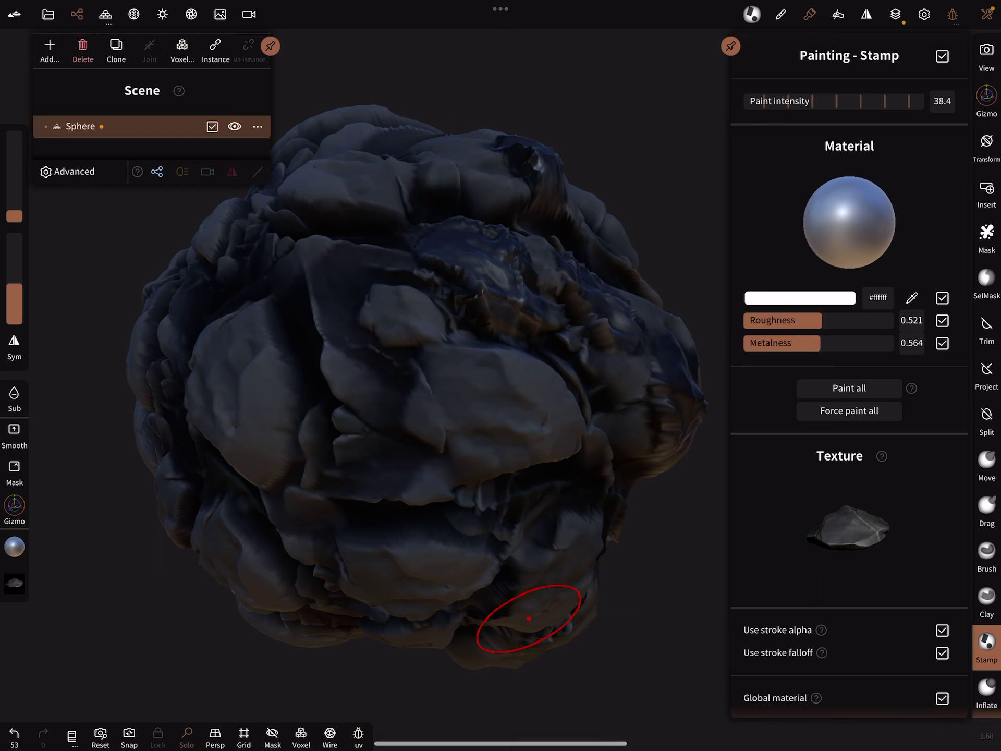
click(50, 50)
- Delete the rock and add a validated sphere primitive in its place
click(83, 45)
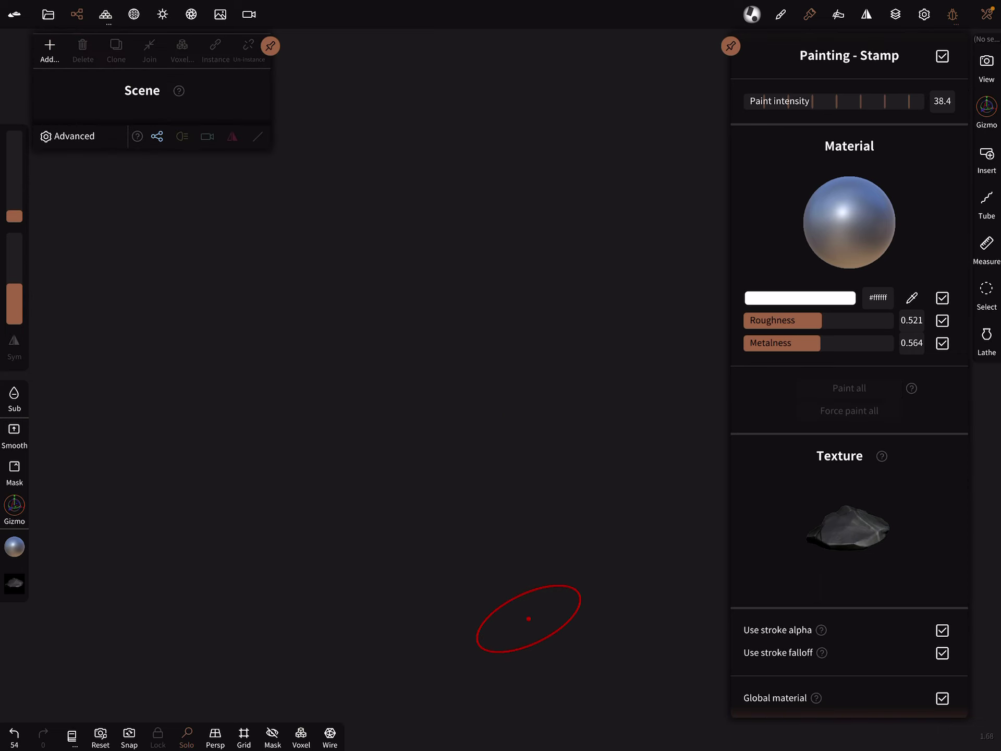
click(49, 50)
click(109, 104)
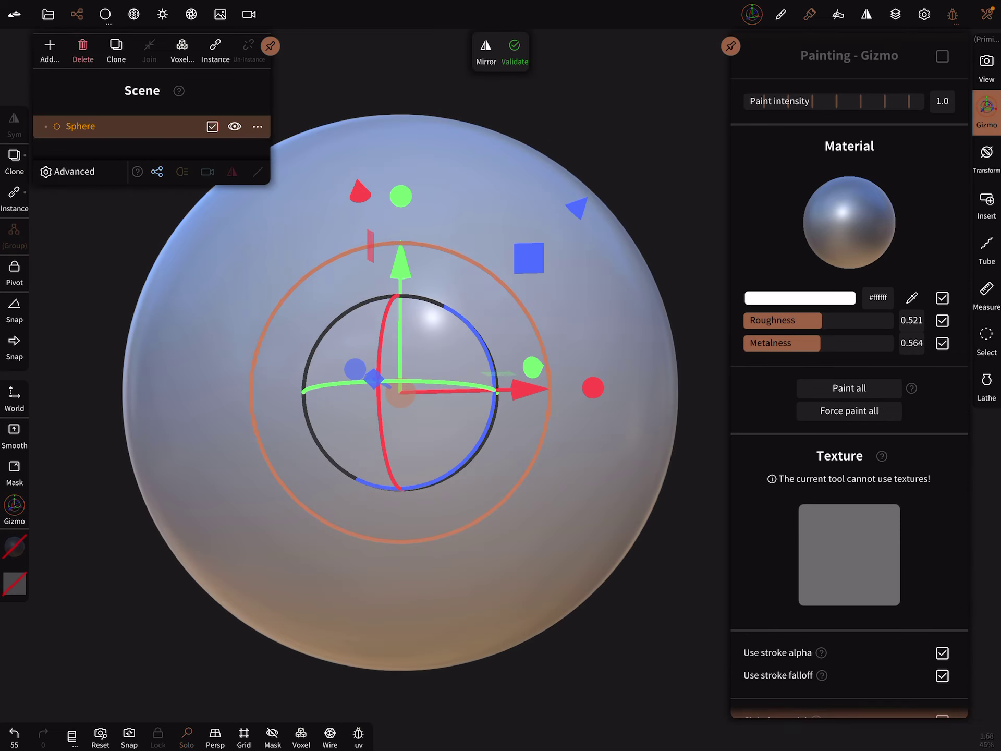
click(105, 14)
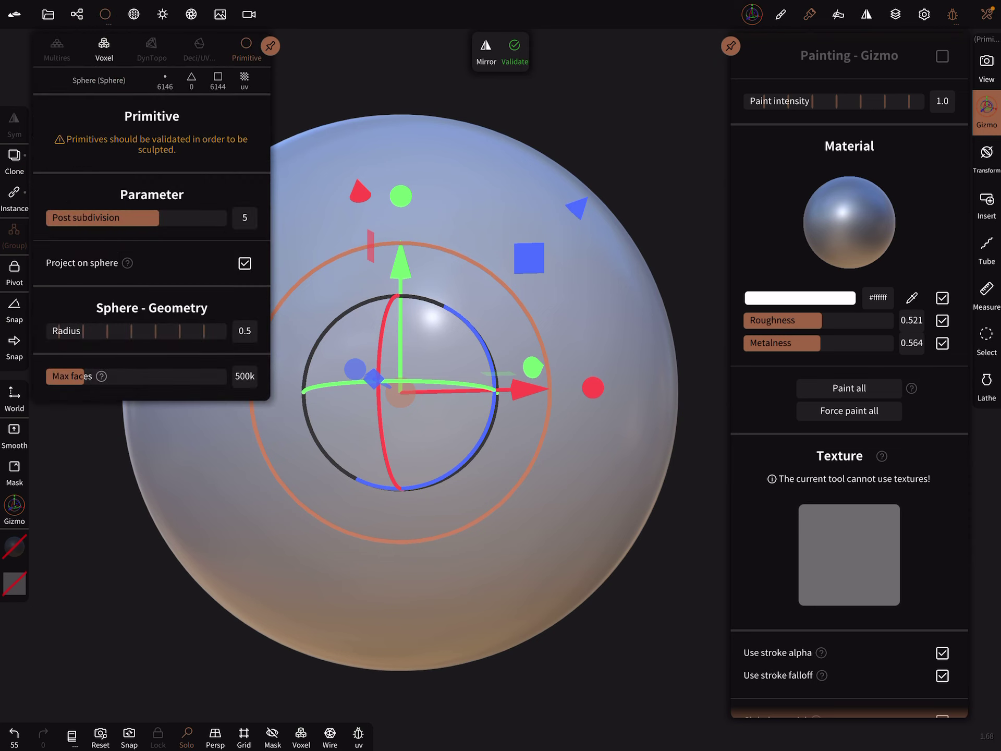
click(514, 51)
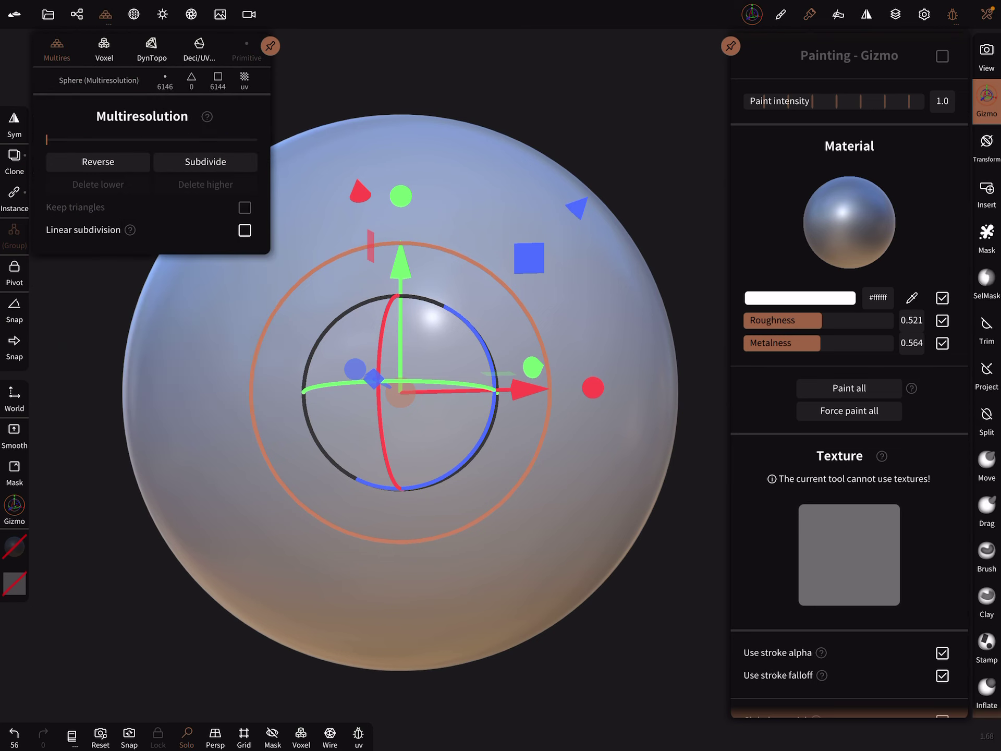
- Subdivide the sphere to about 1.57 million vertices and reset to the front view
click(205, 161)
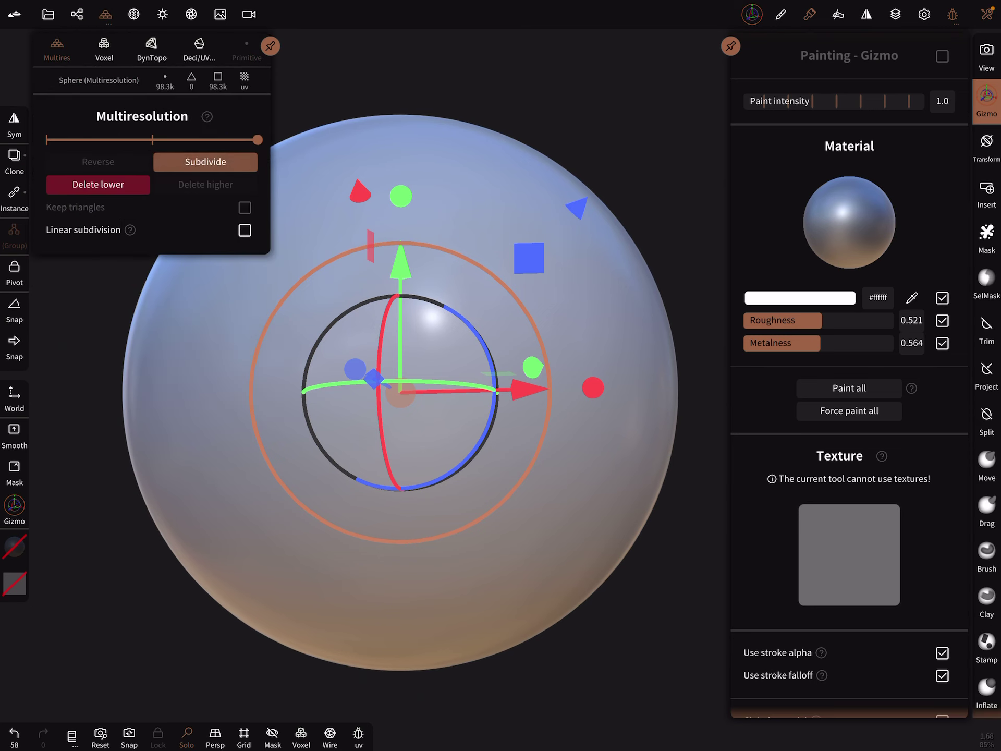
click(206, 161)
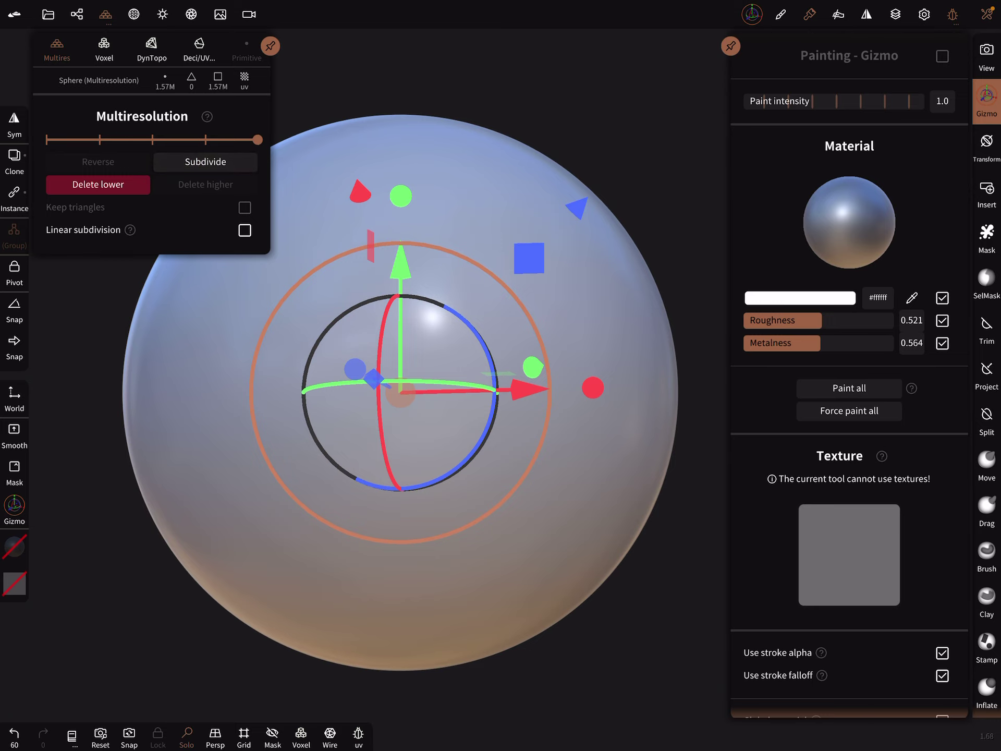
click(105, 14)
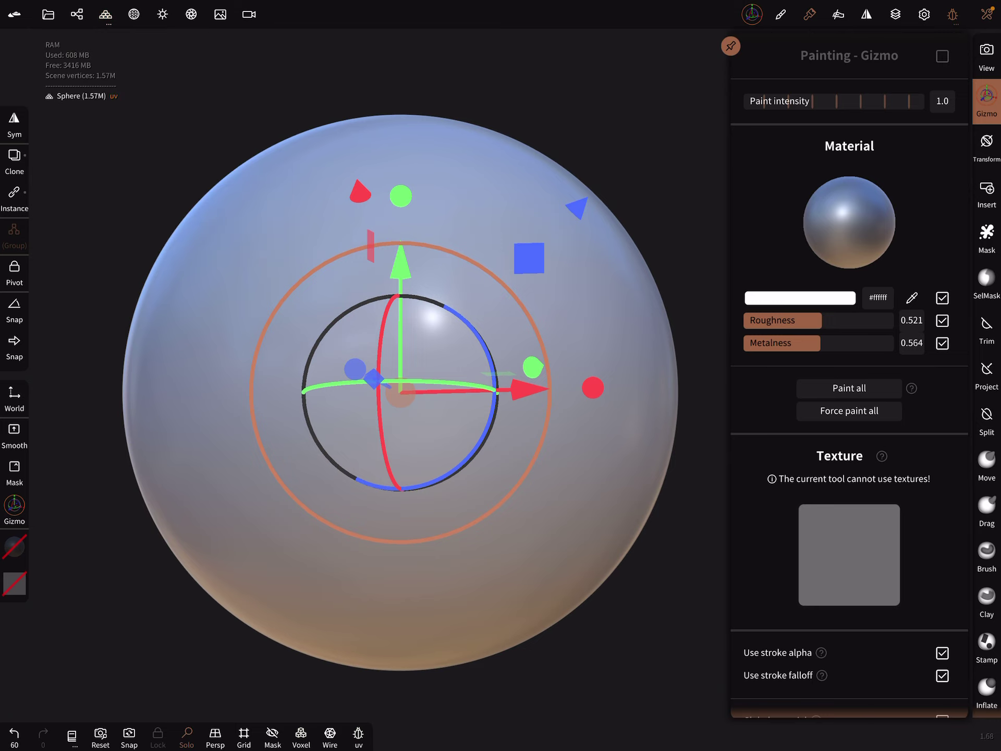
click(101, 733)
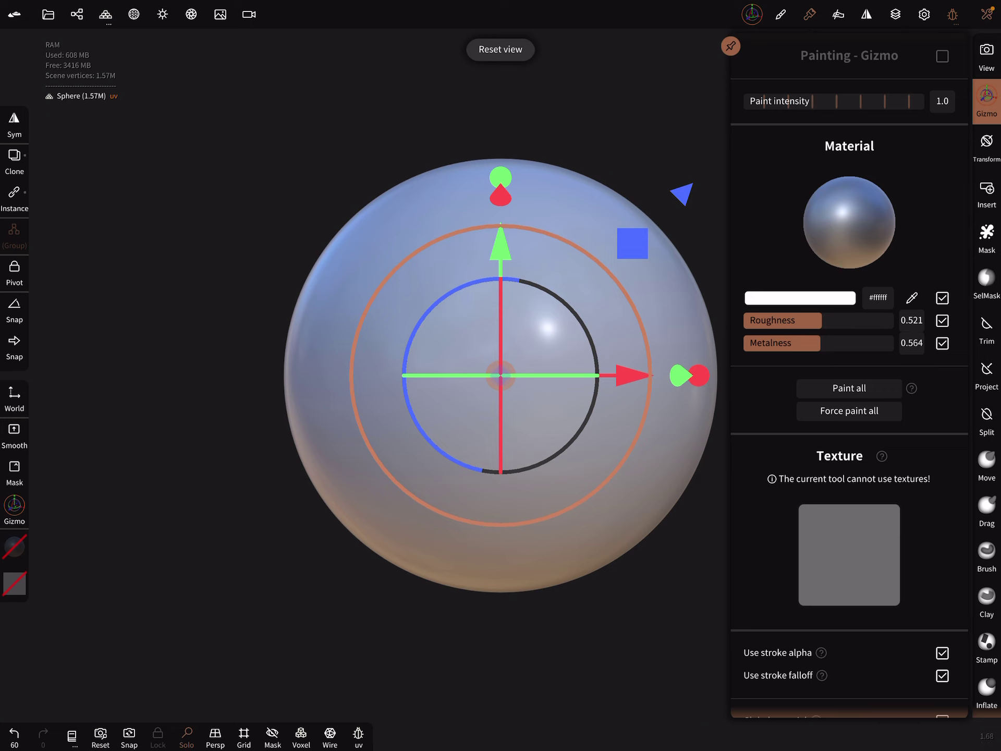
- Select the Stamp tool and show its painting texture choices
click(986, 100)
drag(986, 314, 861, 313)
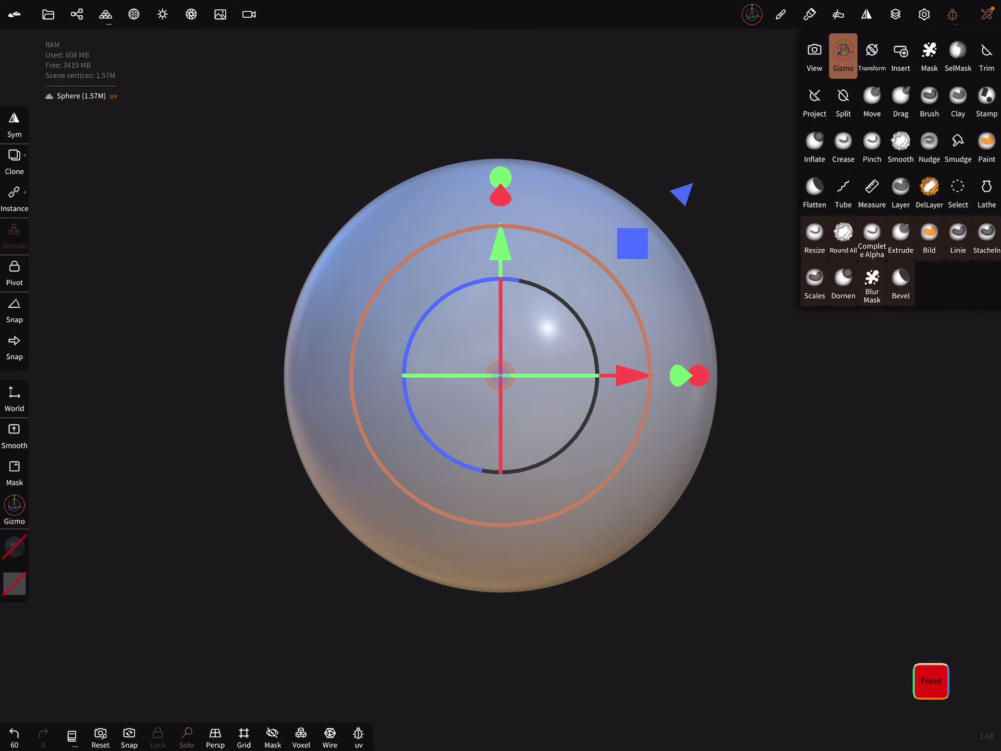
click(987, 98)
click(986, 98)
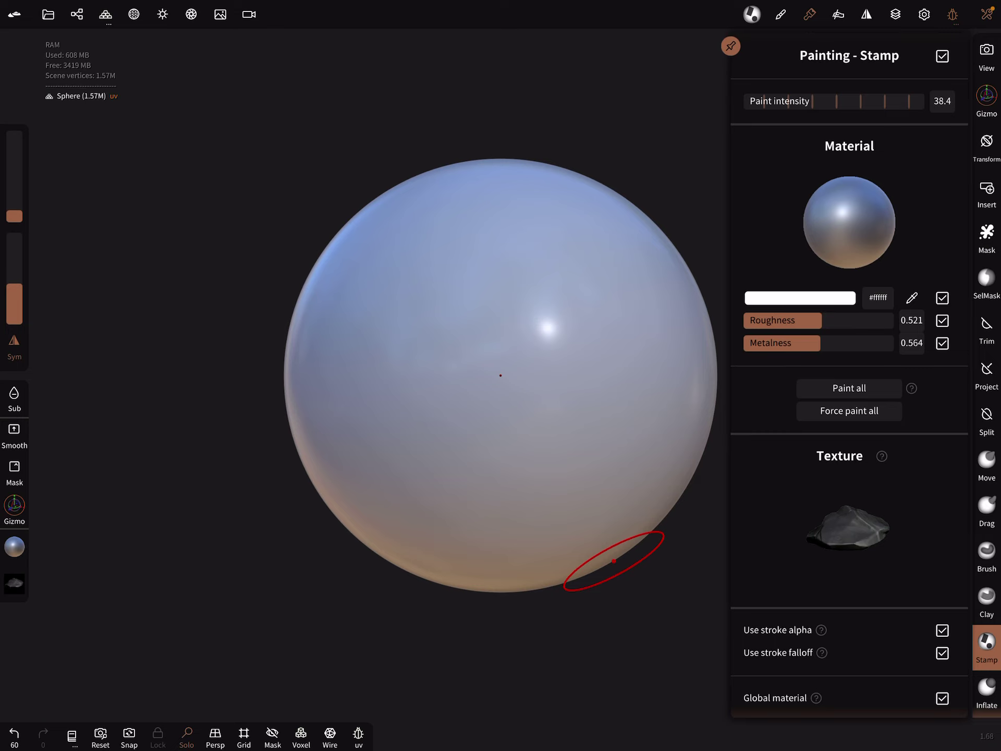
click(849, 528)
- Delete the old stone texture from the texture library
right_click(748, 415)
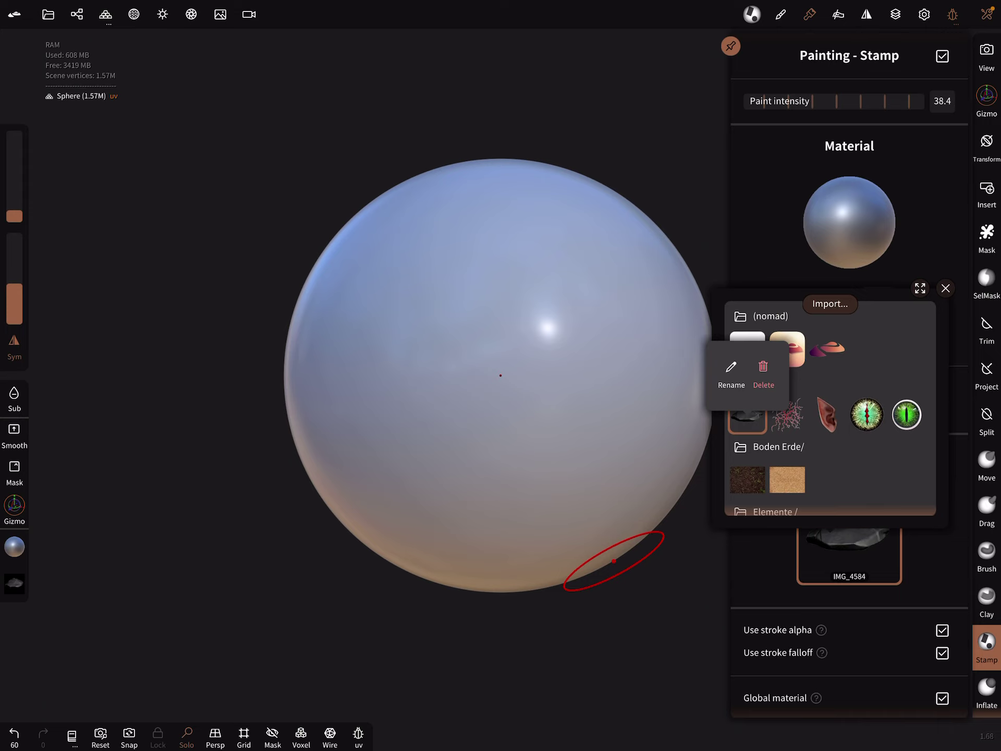
click(764, 374)
click(806, 345)
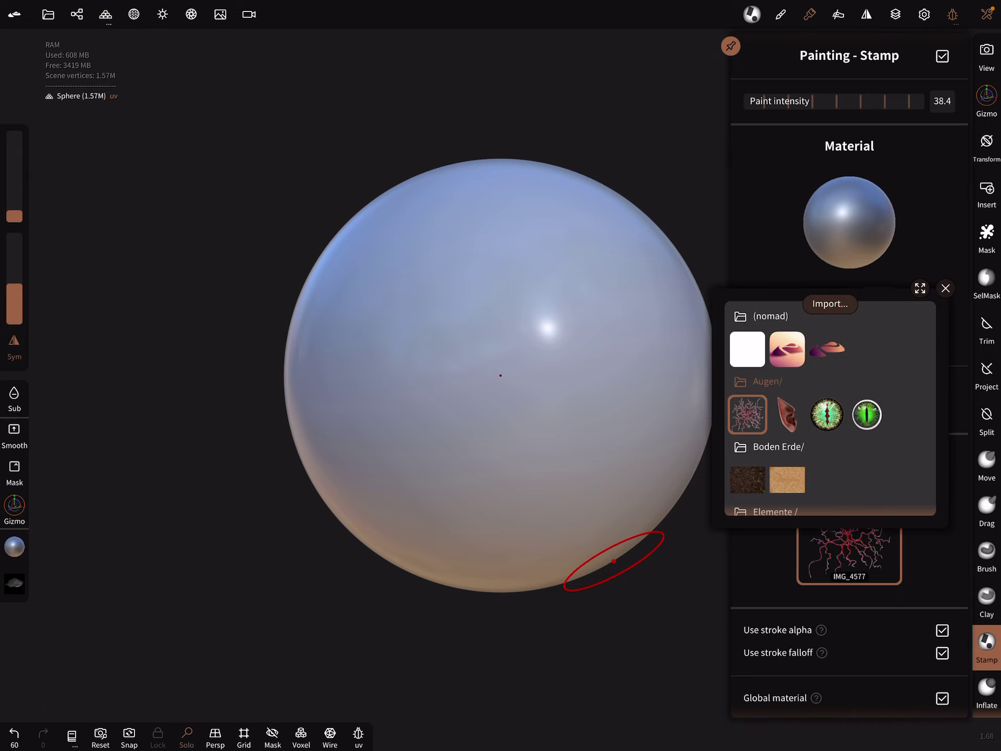
- Import the stone-ball photo from Photos as the stamp's painting texture
click(831, 303)
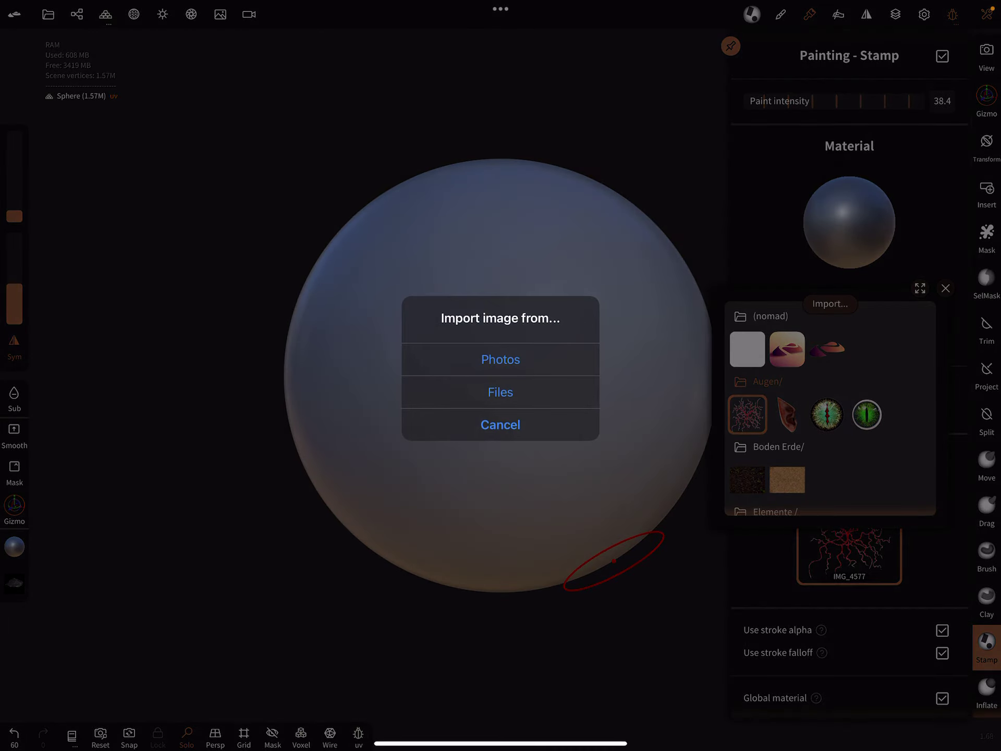
click(500, 359)
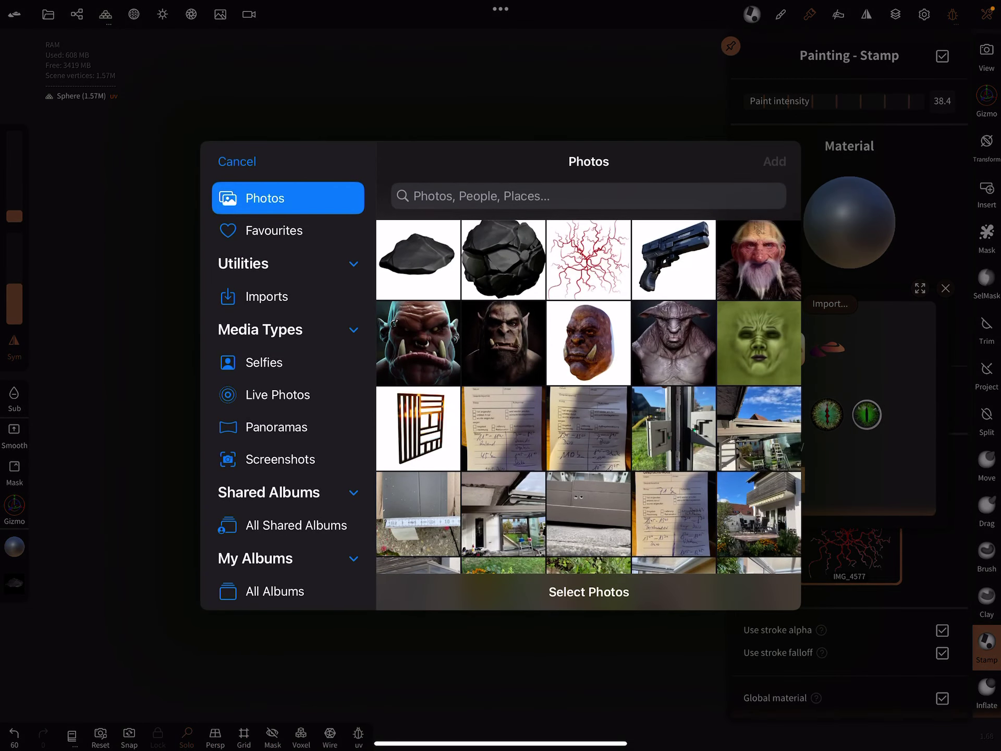
click(503, 259)
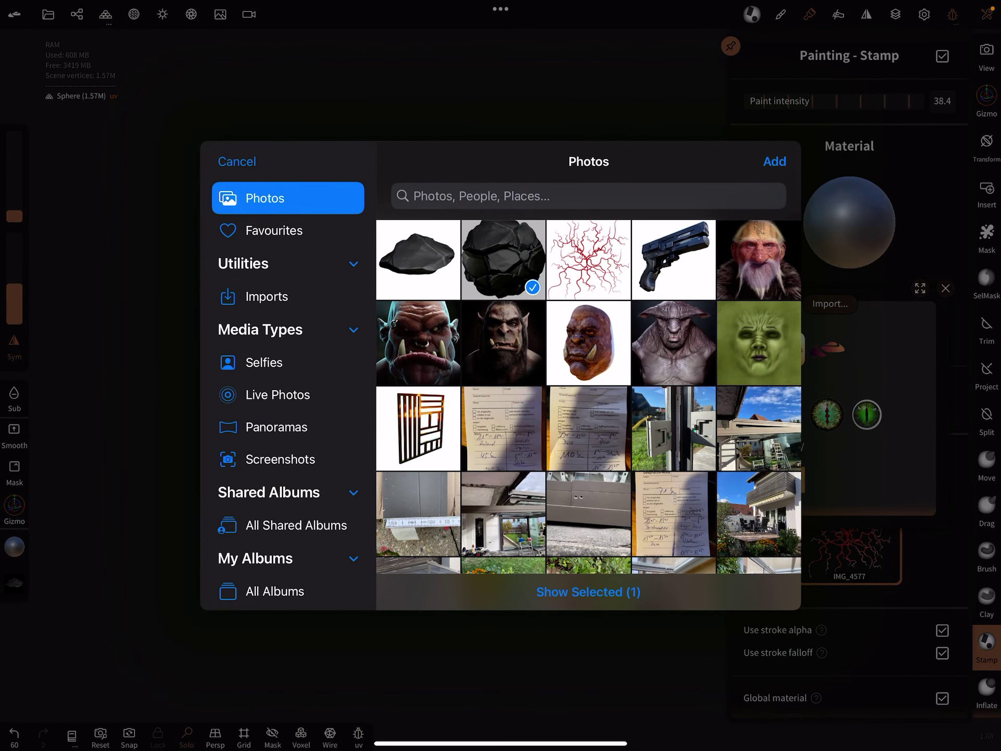
click(775, 161)
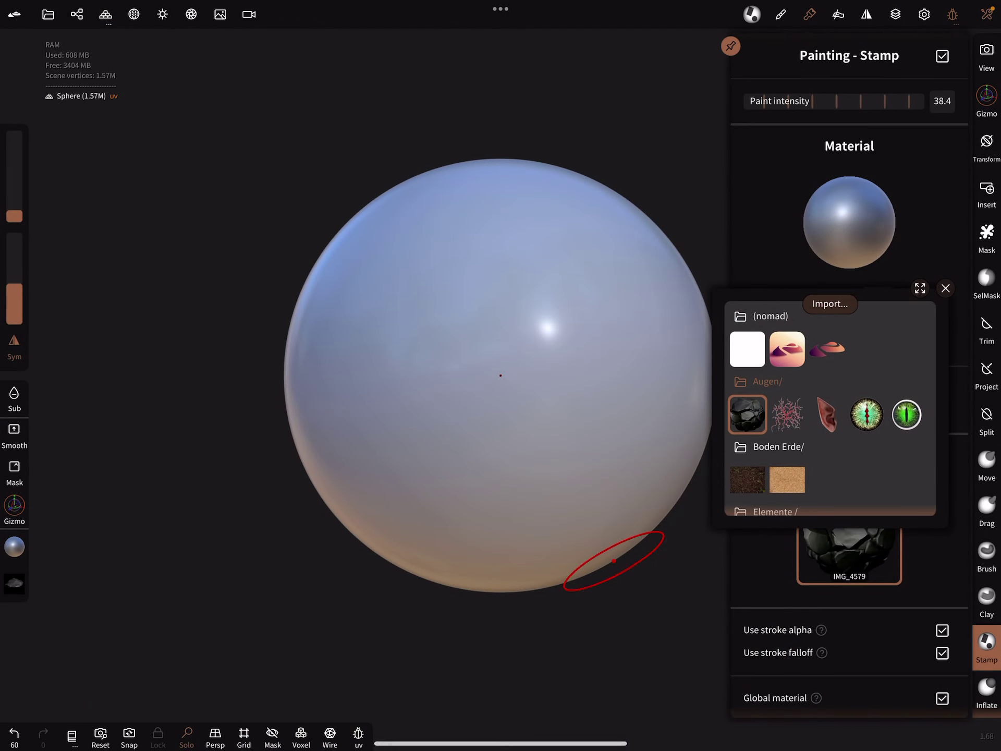
click(946, 288)
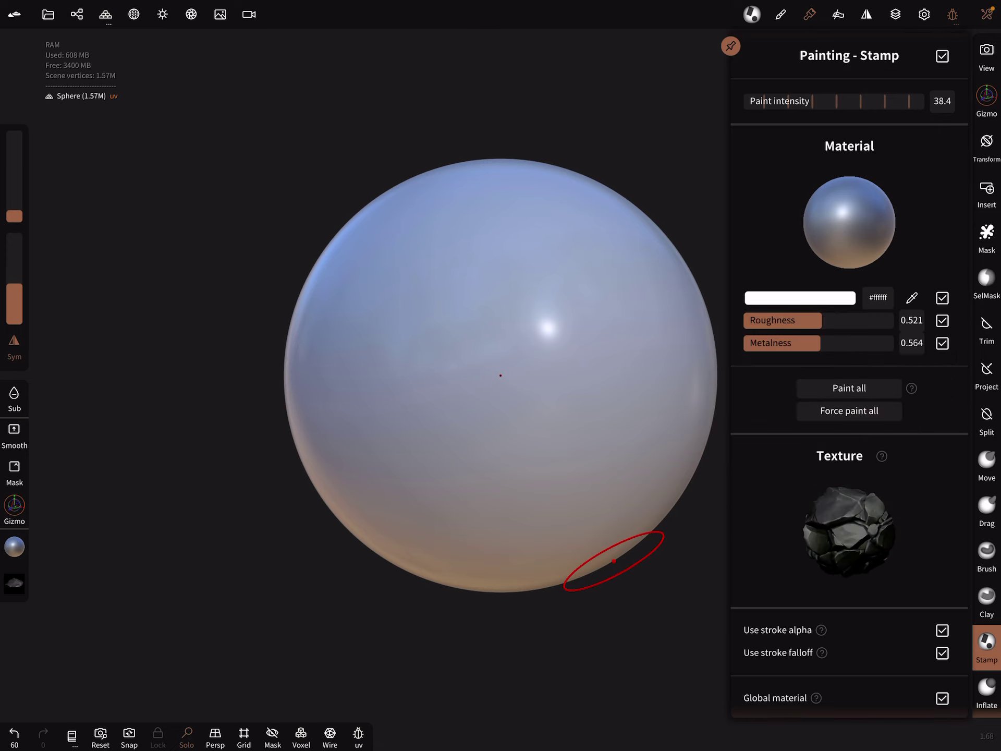
mouse_move(822, 319)
mouse_down()
mouse_move(859, 321)
mouse_move(791, 343)
mouse_up()
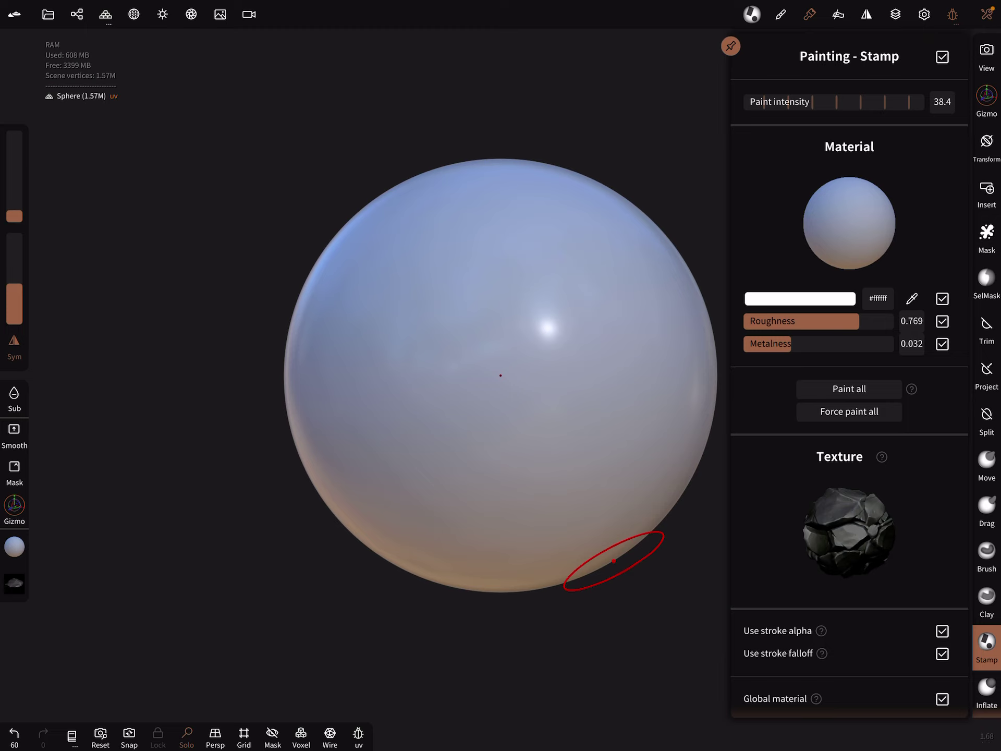
- Toggle stamp painting off and back on, and set paint intensity to about 37
click(943, 57)
click(943, 56)
mouse_move(830, 102)
mouse_down()
mouse_move(799, 102)
mouse_move(853, 102)
mouse_move(830, 102)
mouse_up()
scroll(850, 376, down, 10)
scroll(850, 376, up, 3)
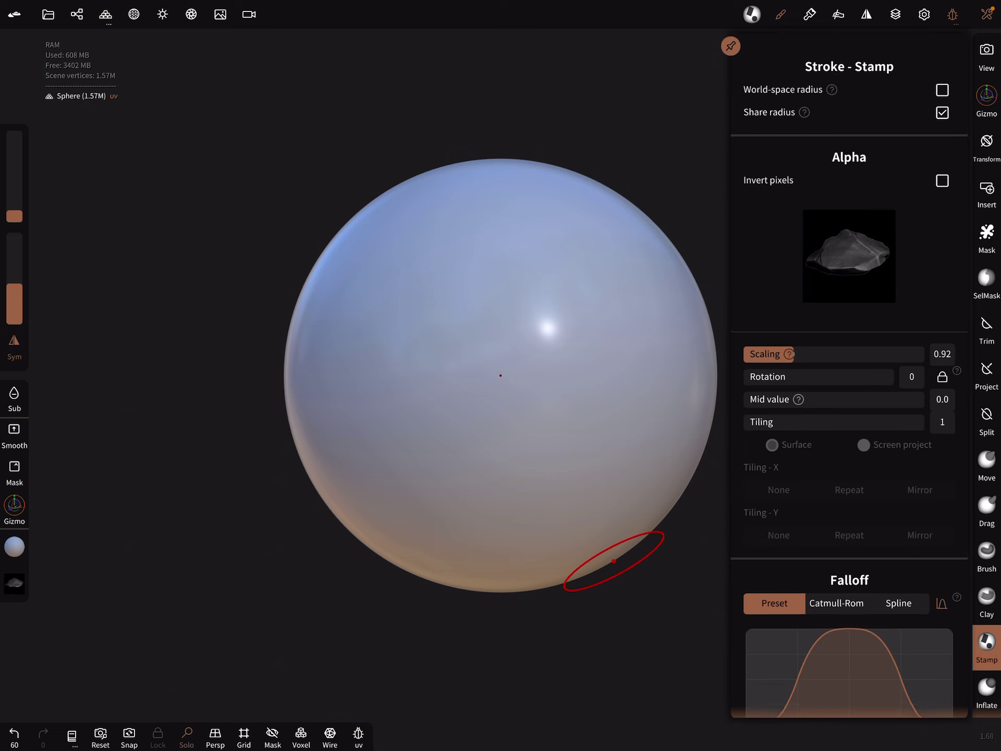
- Delete the old rock alpha from the stamp's alpha list
click(849, 245)
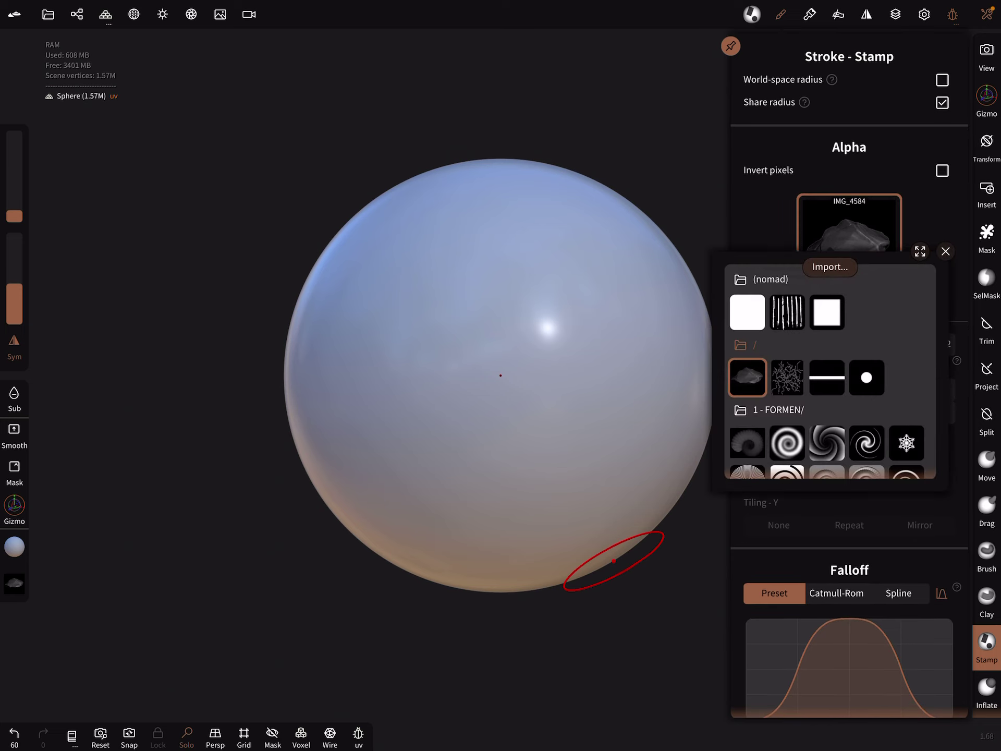
click(747, 377)
click(765, 335)
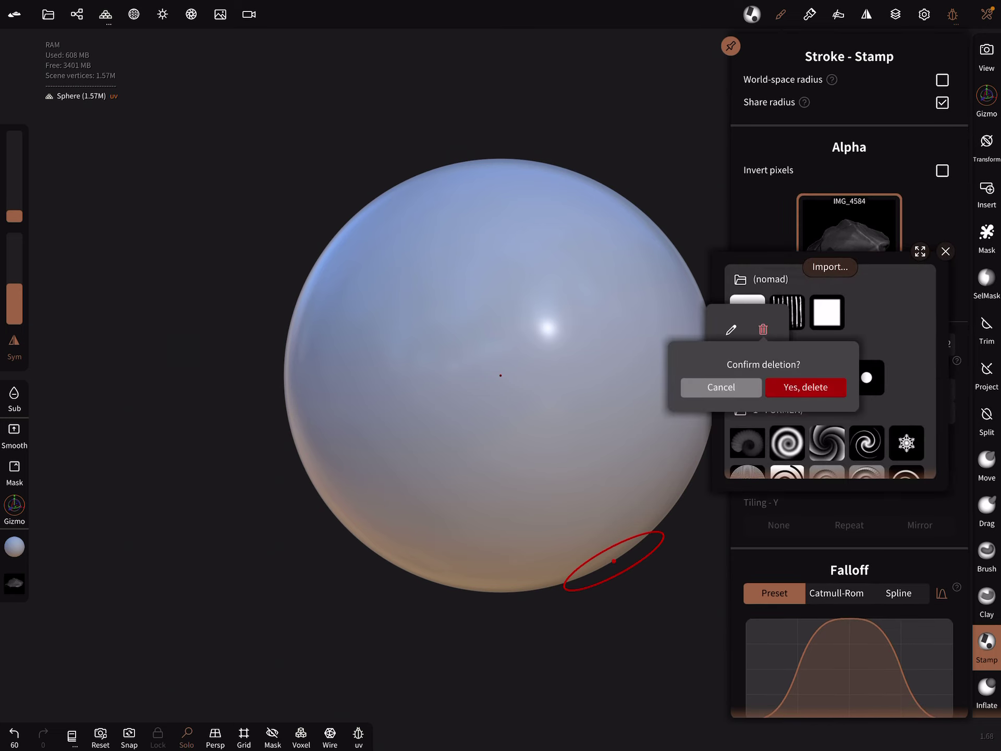
click(798, 386)
- Import the stone-ball photo as the stamp alpha and raise scaling to about 1.16
click(830, 266)
click(501, 357)
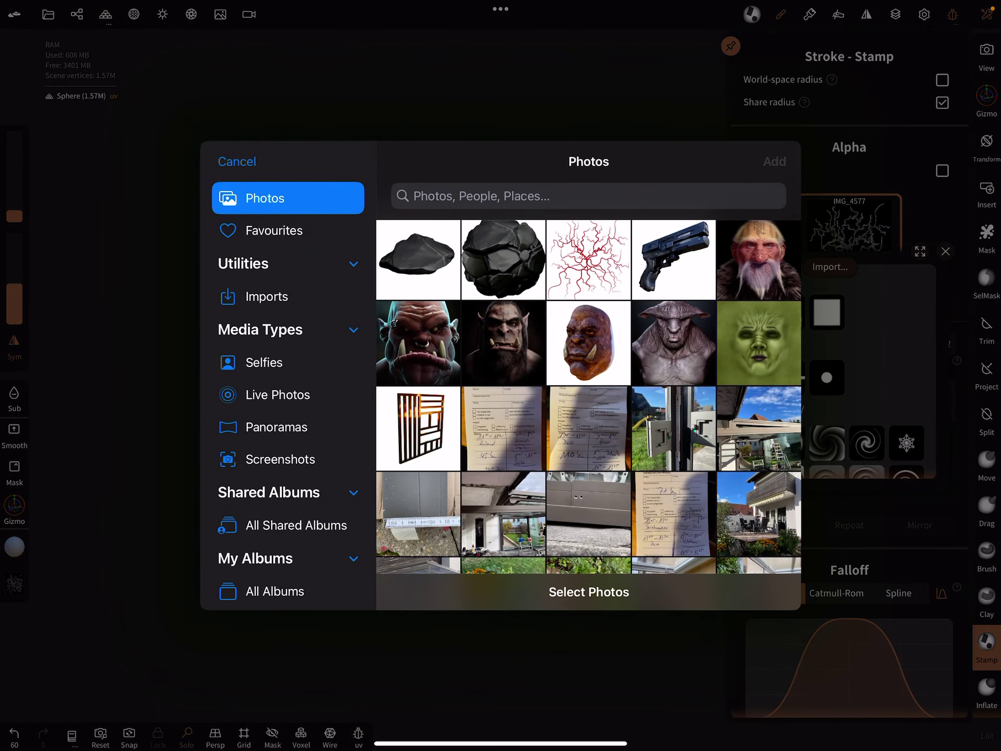
click(504, 259)
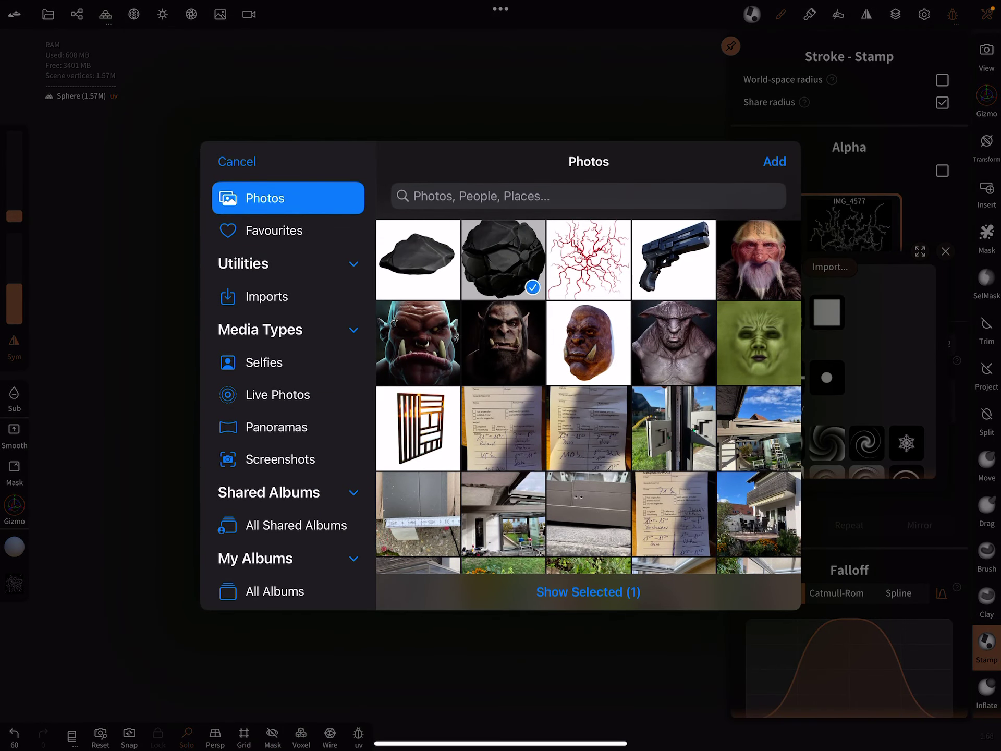
click(775, 161)
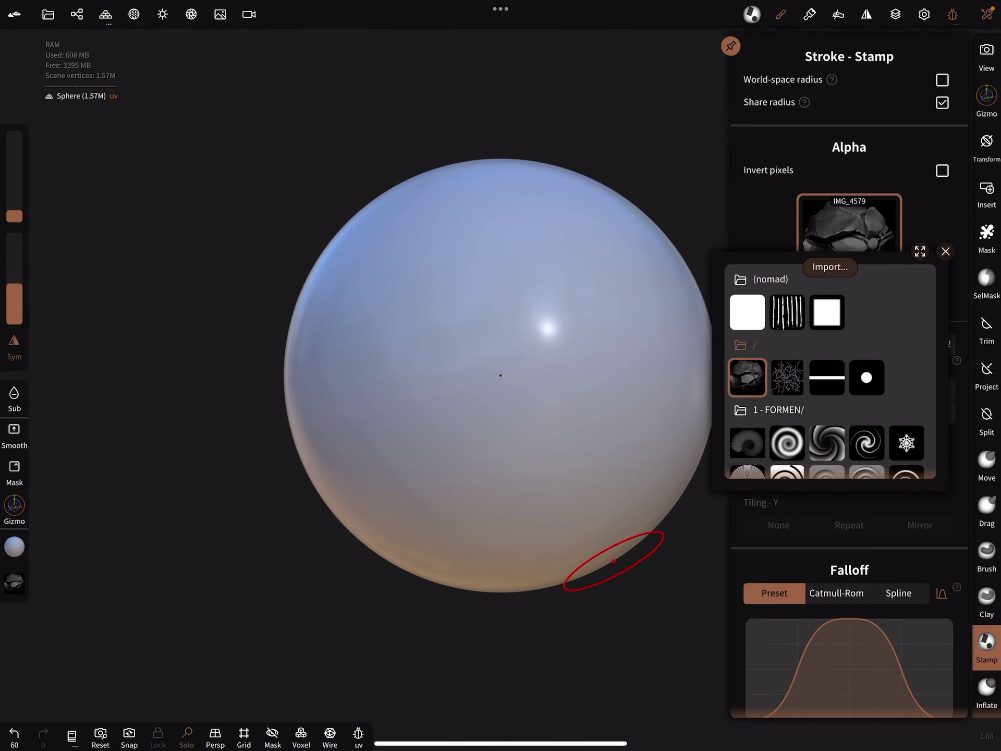
click(945, 252)
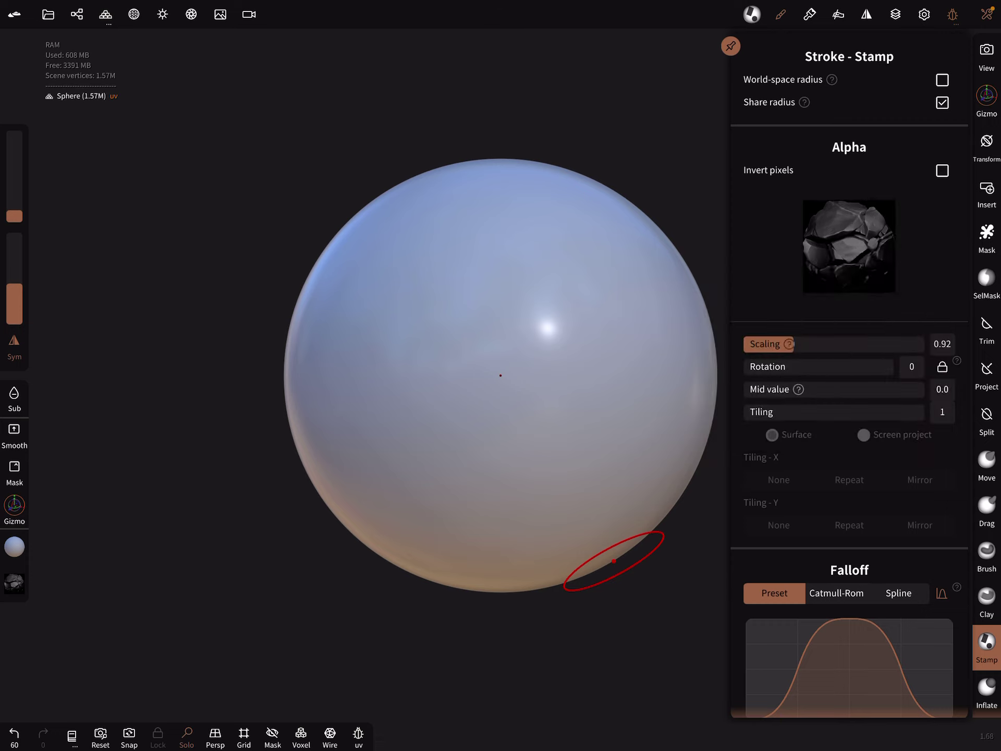
drag(795, 343, 824, 343)
scroll(850, 375, down, 5)
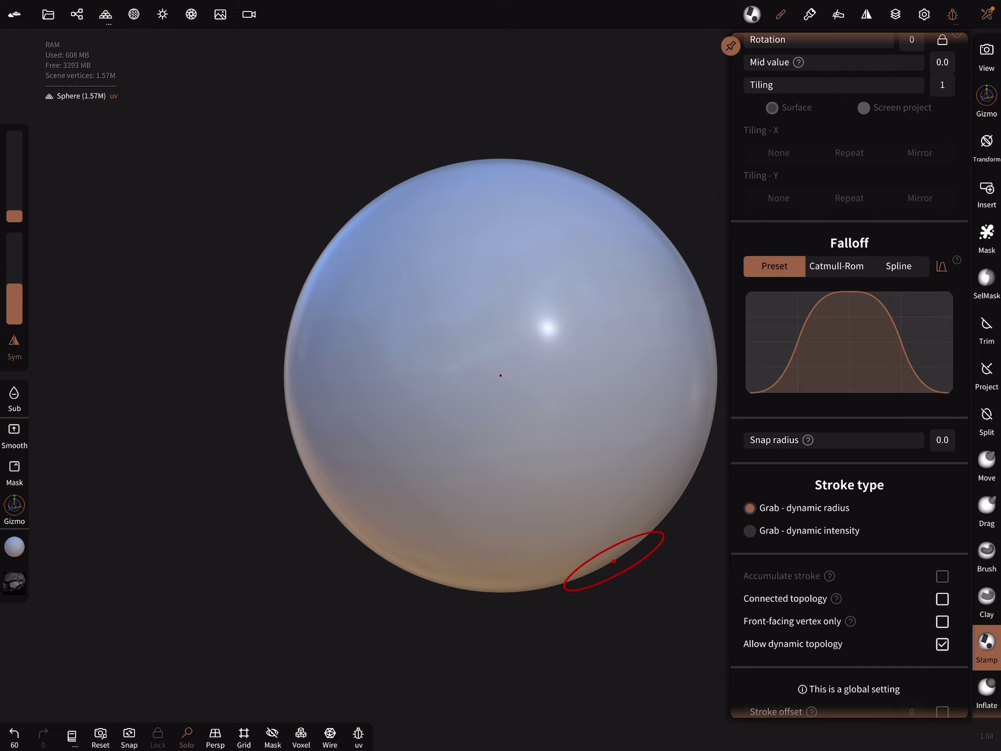
- Press a trial rock stamp into the sphere's centre, inspect it, then undo it
click(14, 344)
mouse_move(501, 368)
mouse_down()
mouse_move(414, 381)
mouse_move(563, 214)
mouse_up()
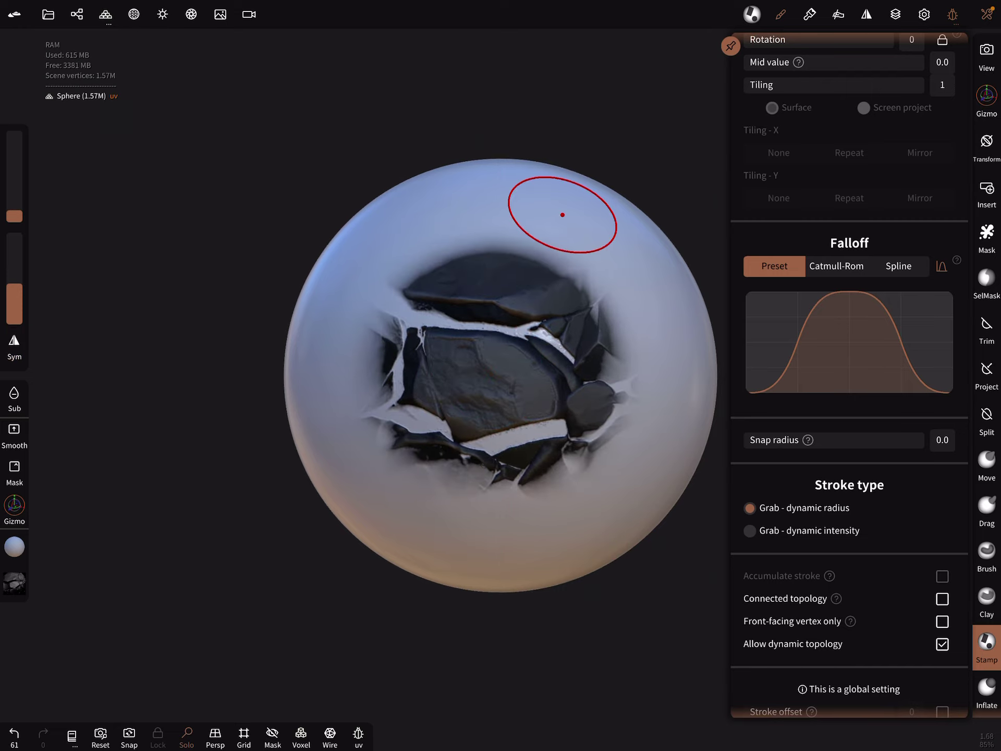
mouse_move(563, 215)
middle_down()
mouse_move(565, 500)
mouse_move(541, 540)
middle_up()
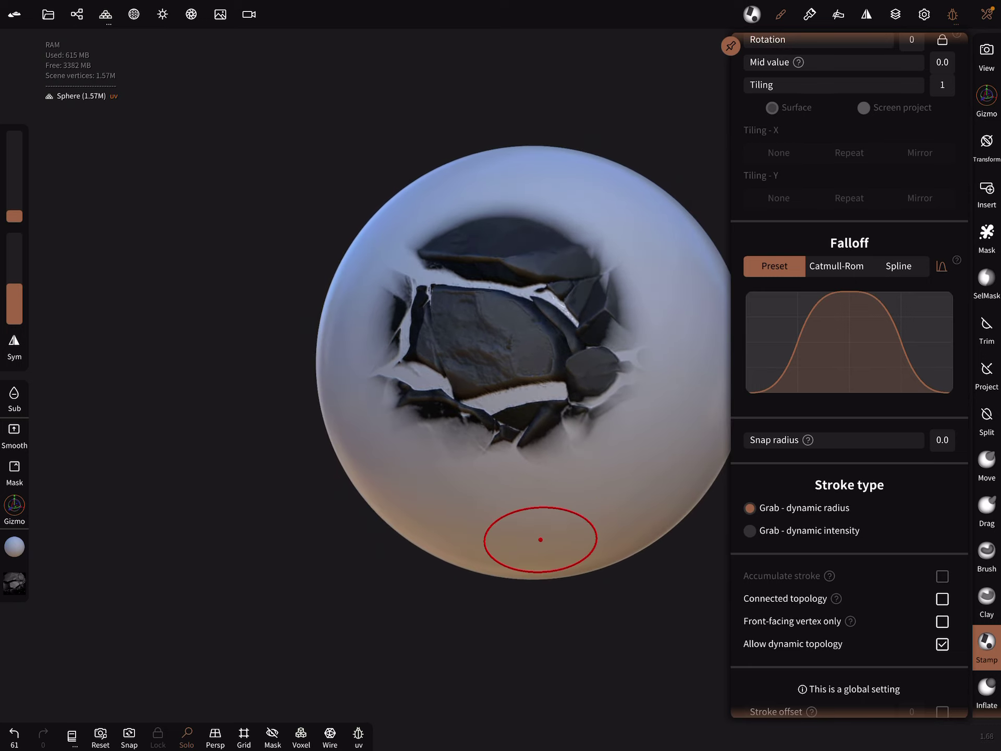
key(ctrl+z)
- Pick black (#000000) as paint colour and use Paint all on the sphere
click(810, 15)
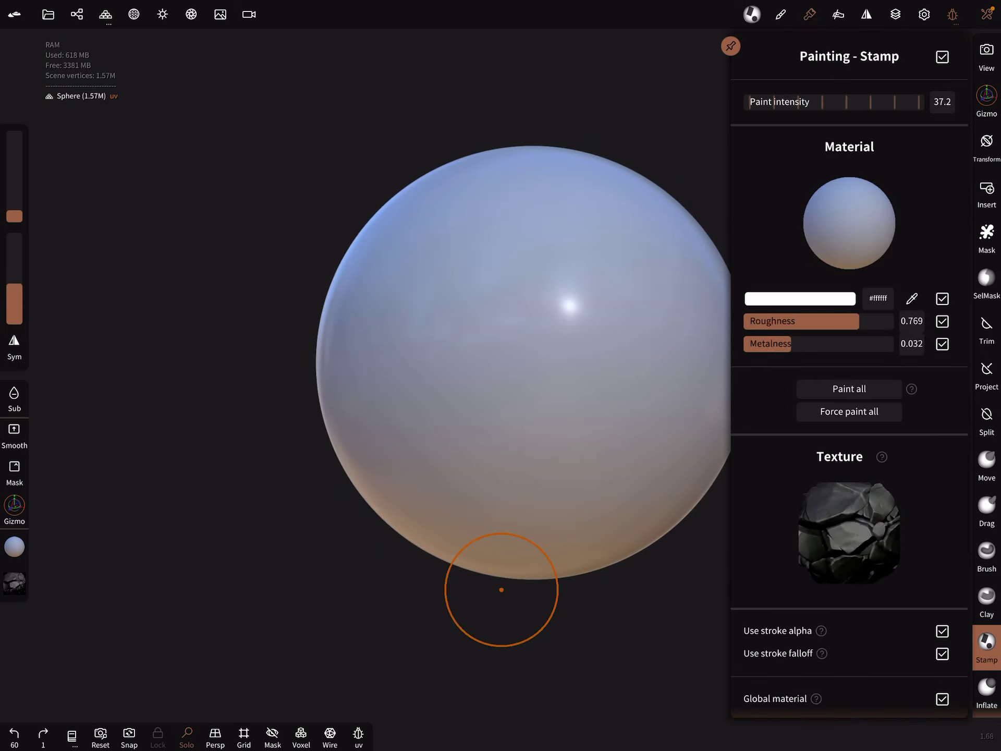
click(801, 298)
mouse_move(757, 353)
mouse_down()
mouse_move(771, 478)
mouse_move(756, 532)
mouse_up()
click(977, 307)
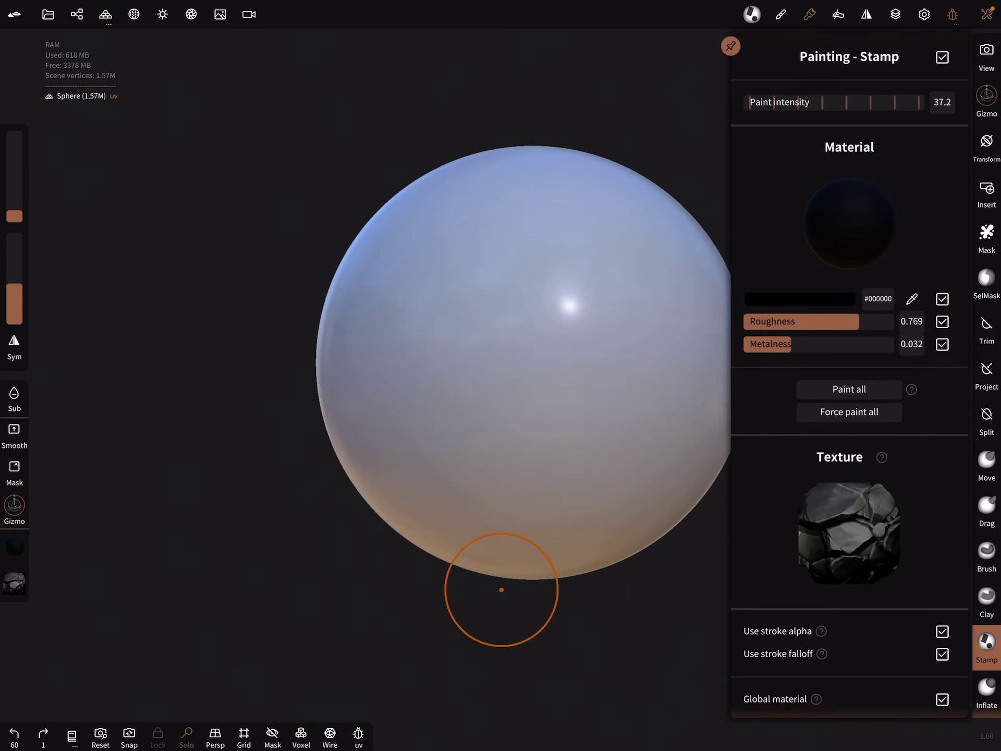
click(850, 389)
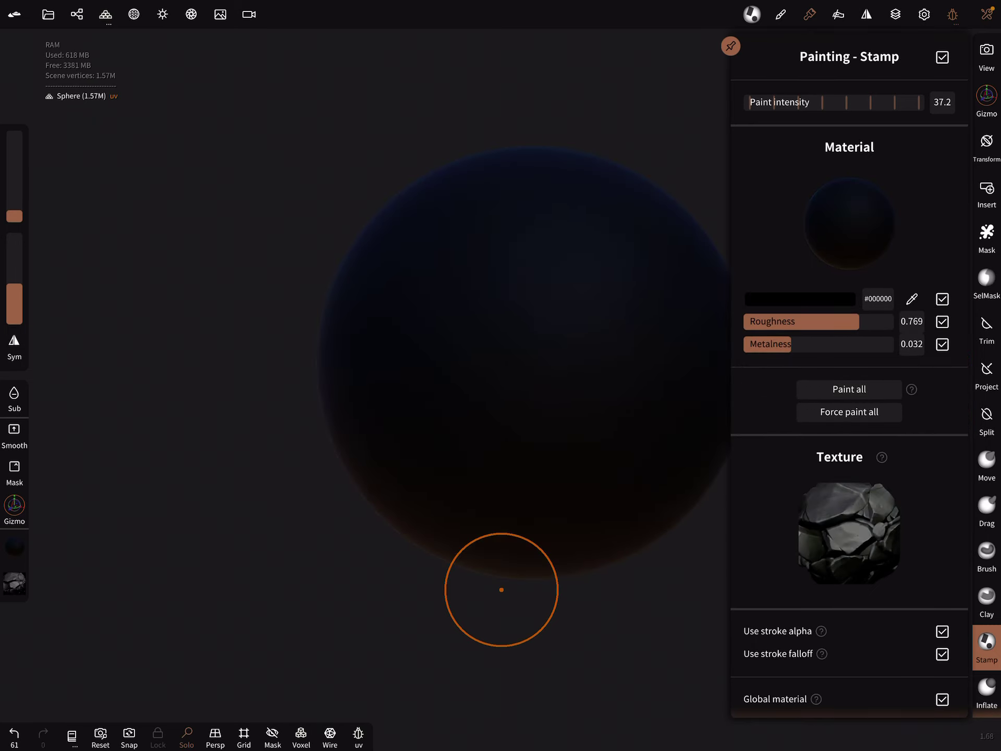
- Set the paint colour back to white (#ffffff)
click(800, 298)
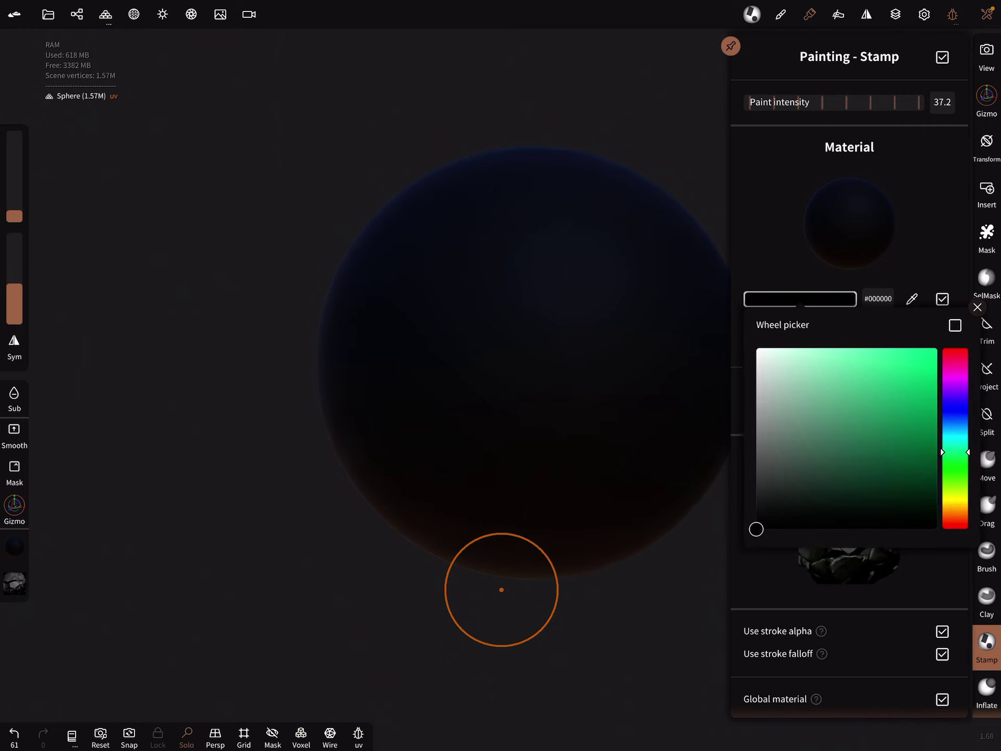
drag(757, 534, 756, 354)
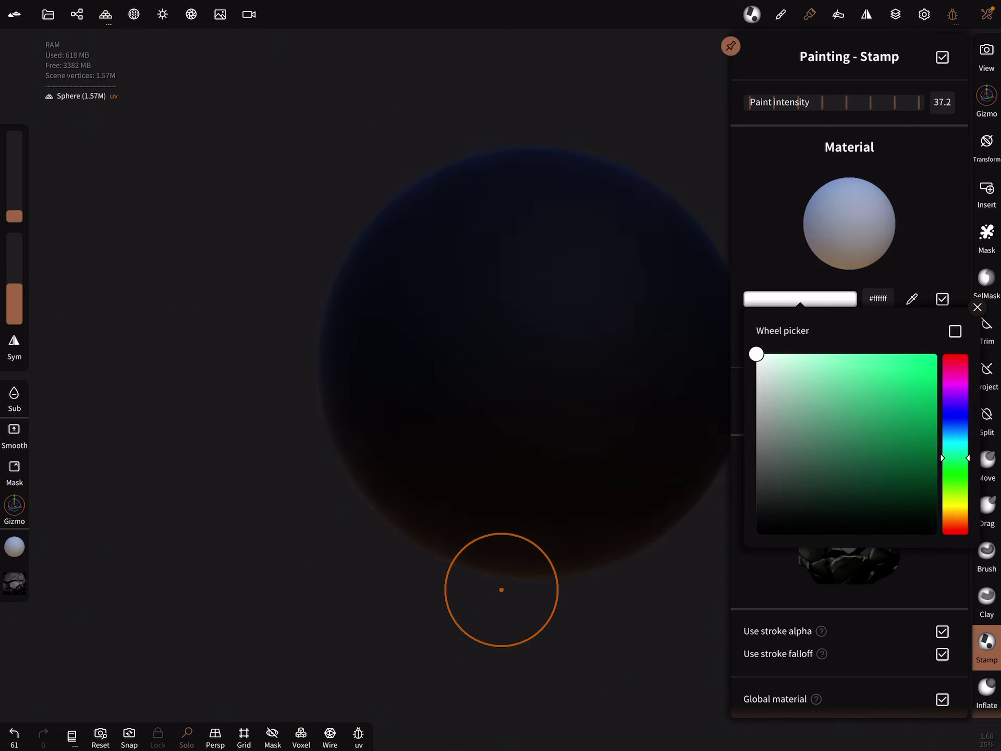
click(977, 307)
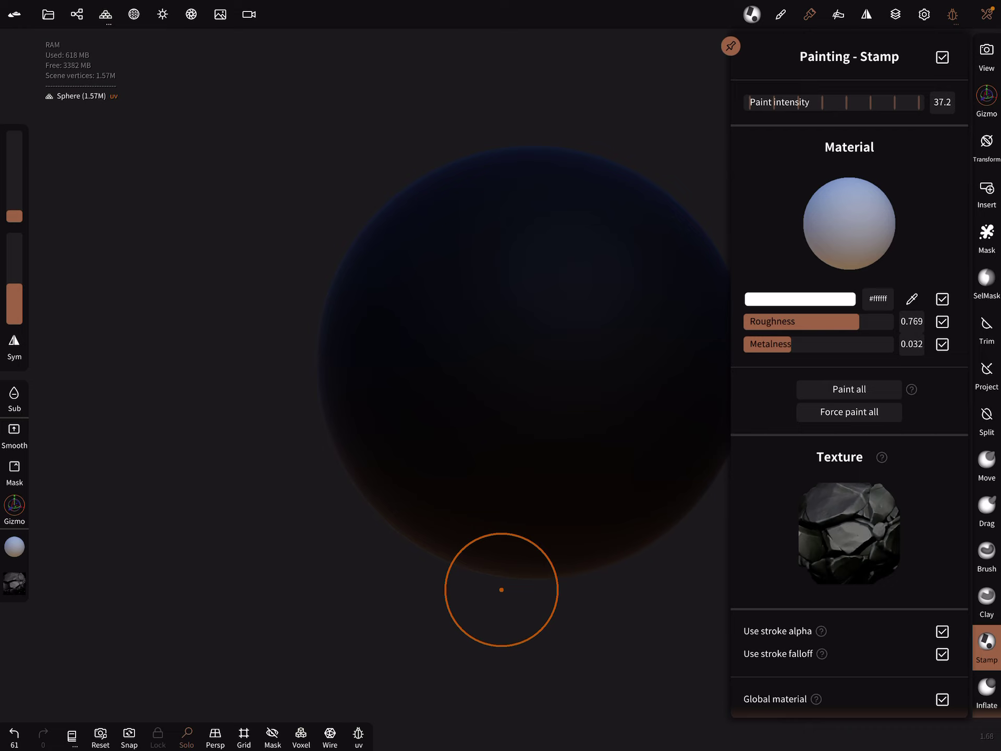
scroll(850, 375, down, 10)
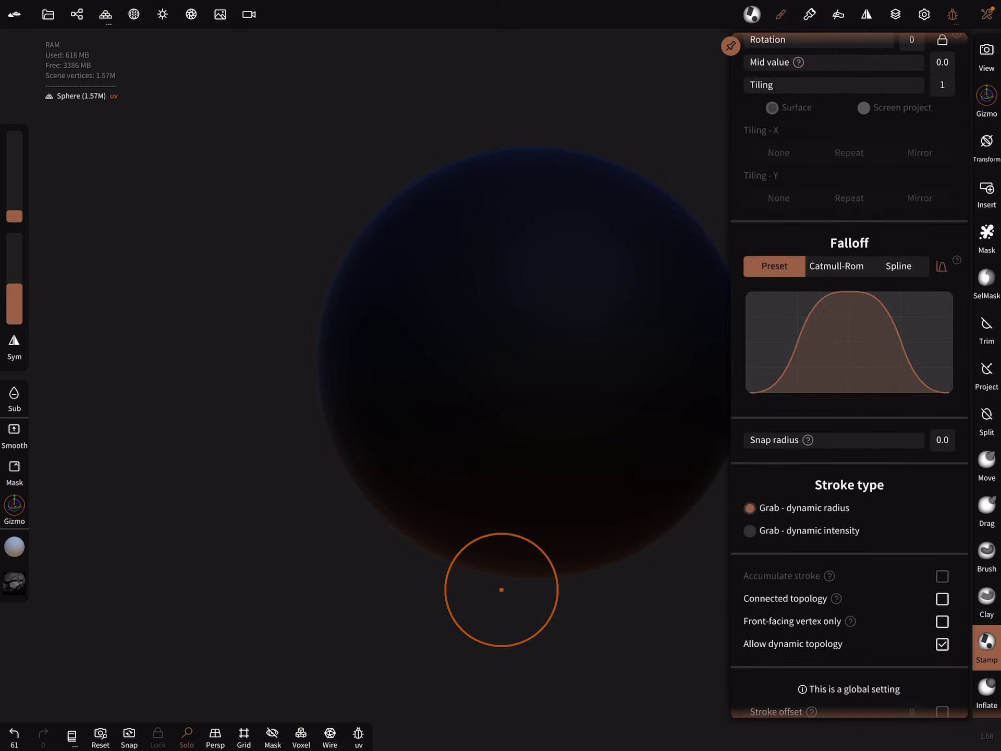
drag(526, 380, 588, 217)
drag(570, 641, 571, 551)
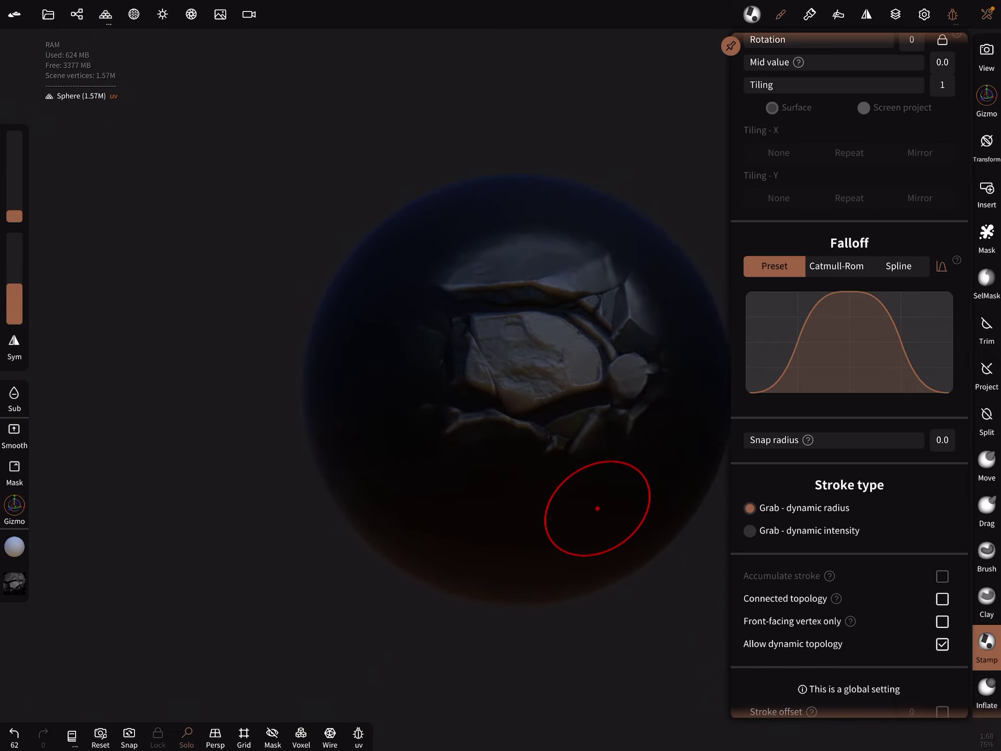
key(ctrl+z)
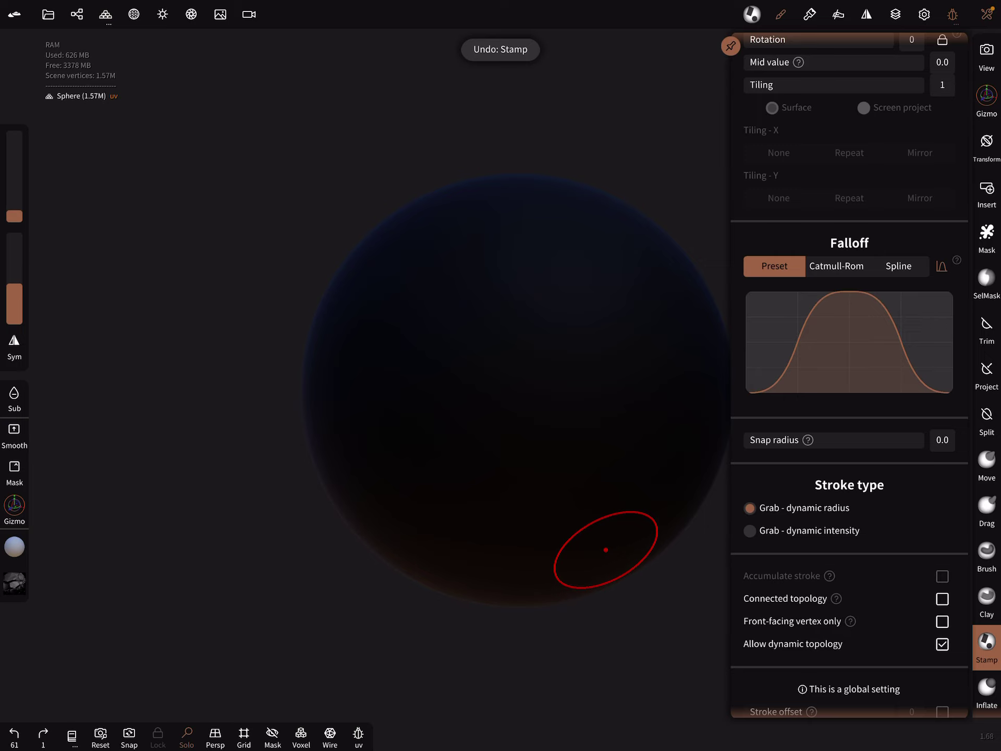
- Add a layer and stamp rock reliefs at the sphere's centre, right, top and left
click(896, 14)
click(849, 79)
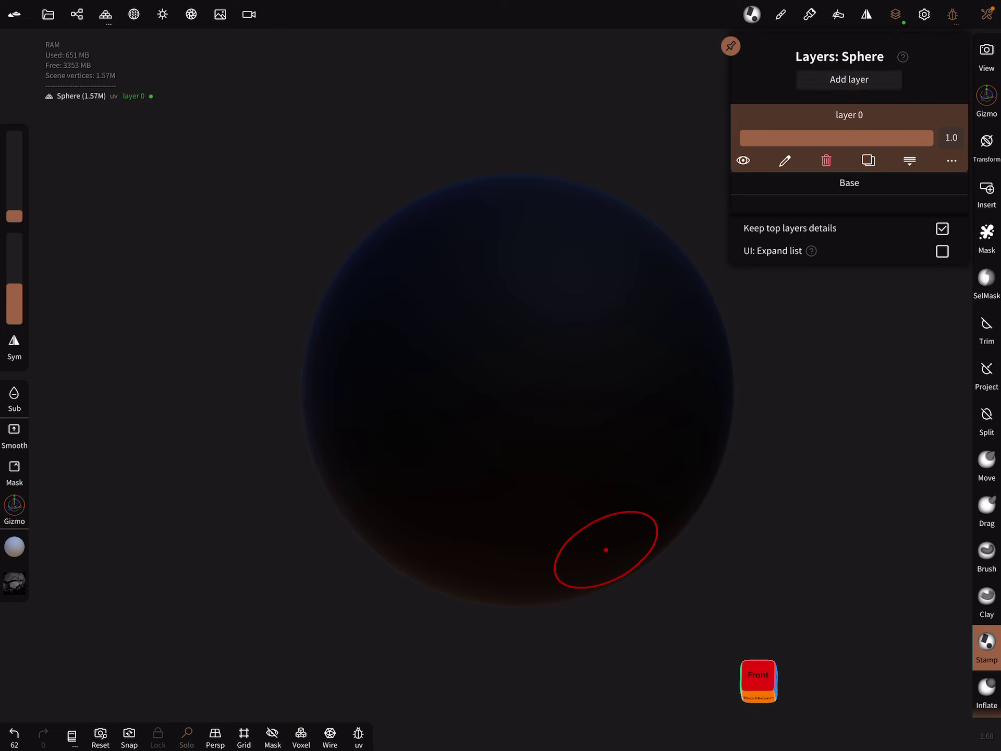
drag(501, 406, 487, 398)
drag(649, 466, 659, 473)
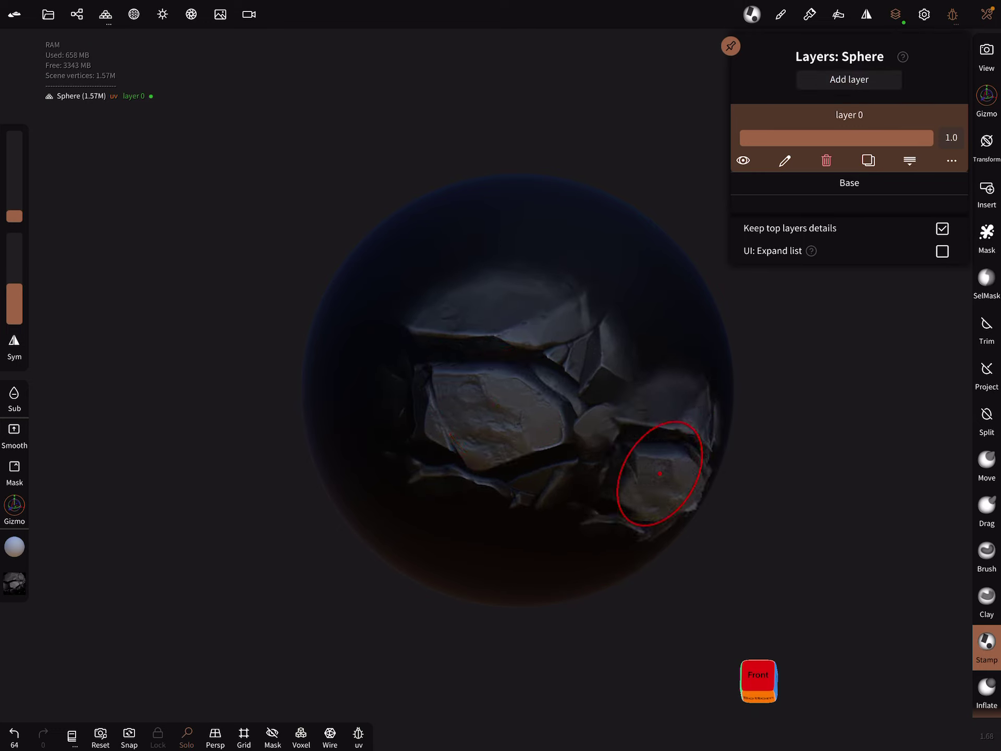
drag(550, 246, 551, 248)
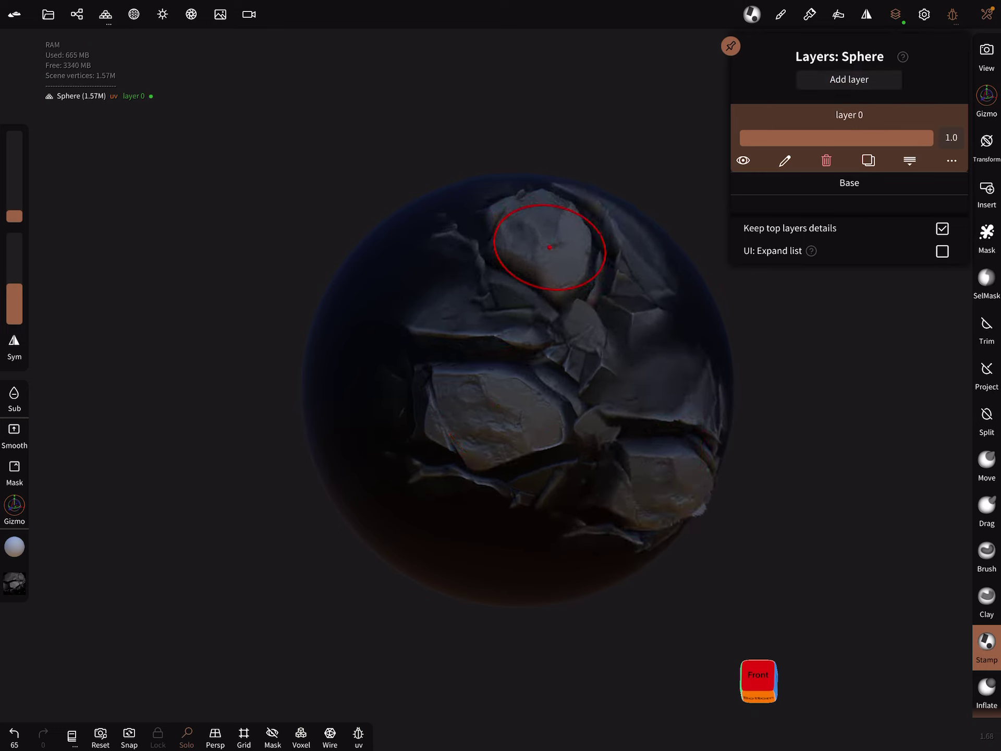
drag(352, 313, 357, 302)
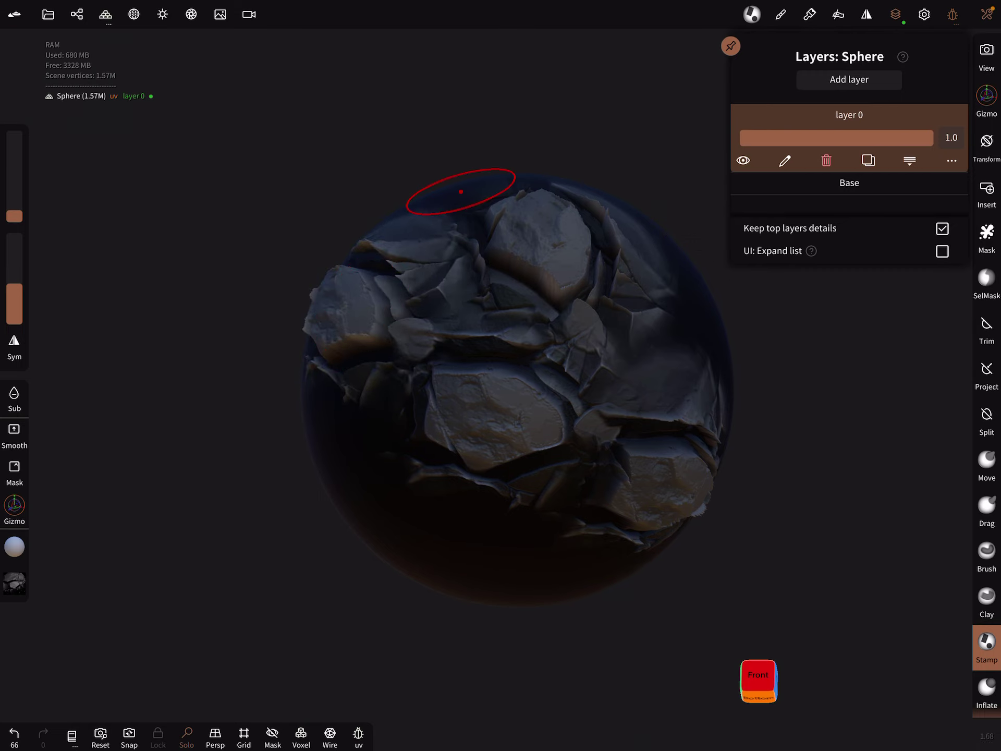
middle_drag(461, 192, 649, 462)
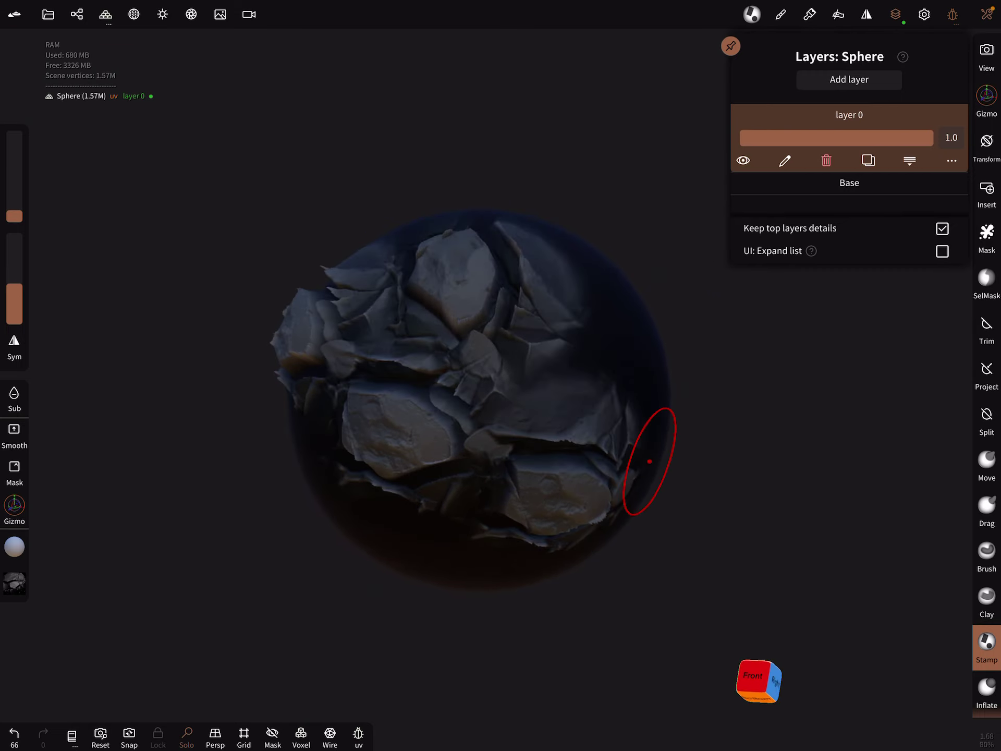
- Drag layer 0's Offset channel factor down to 0.574, then add layer 1
click(953, 161)
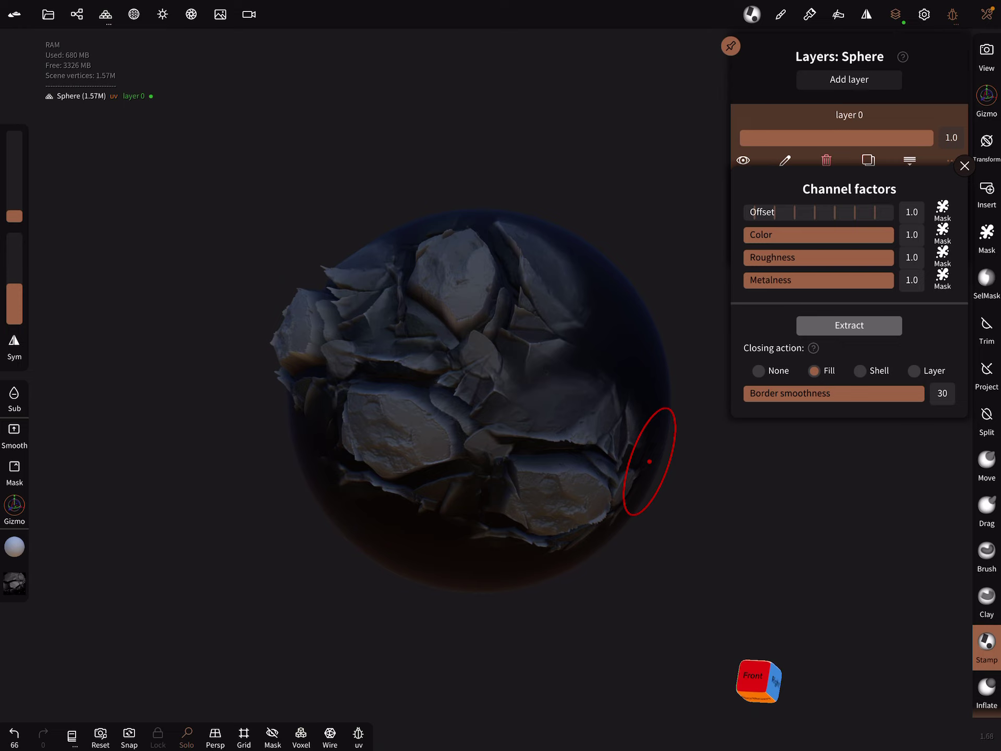
mouse_move(814, 212)
mouse_down()
mouse_move(774, 212)
mouse_move(846, 212)
mouse_move(750, 235)
mouse_move(894, 235)
mouse_move(775, 258)
mouse_move(893, 258)
mouse_move(754, 280)
mouse_move(893, 281)
mouse_up()
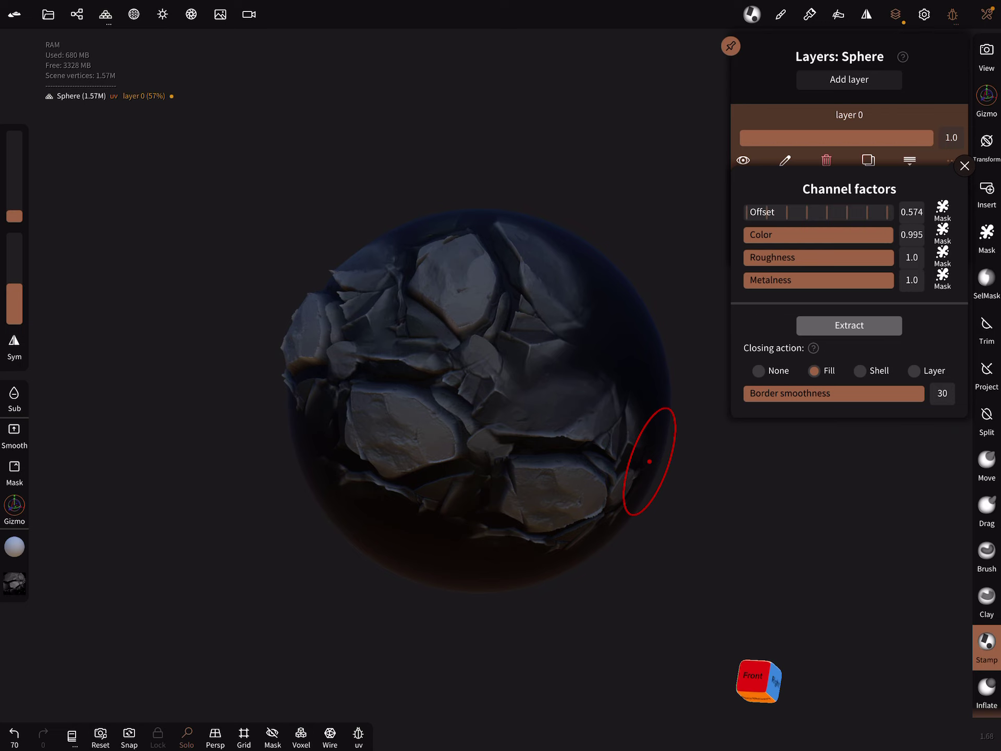
click(964, 166)
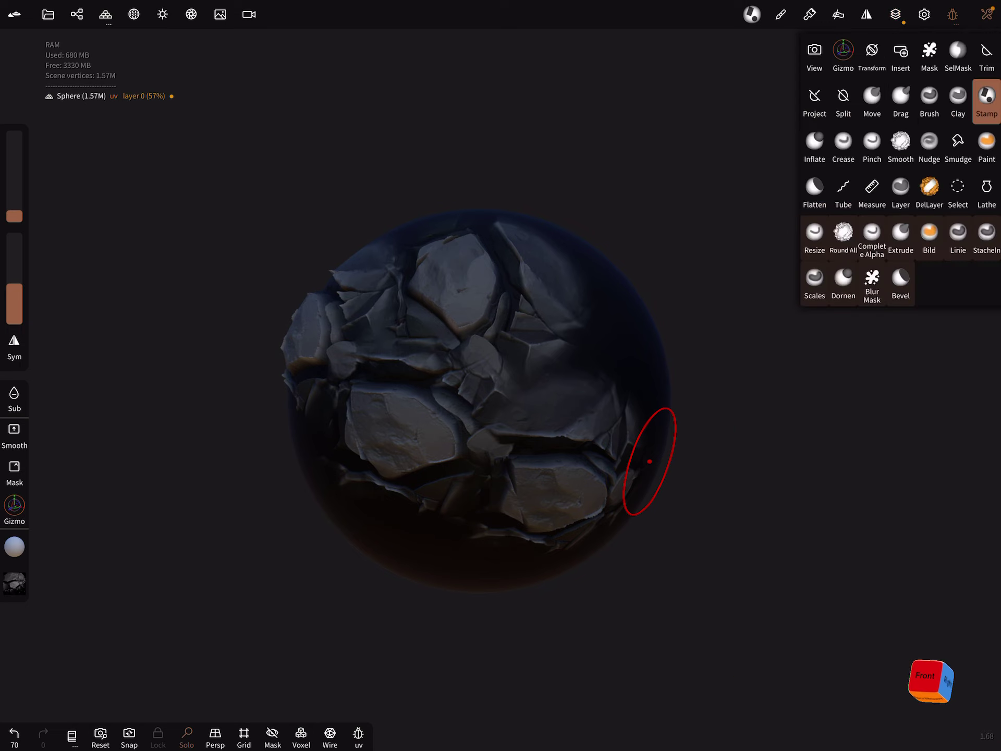
click(895, 14)
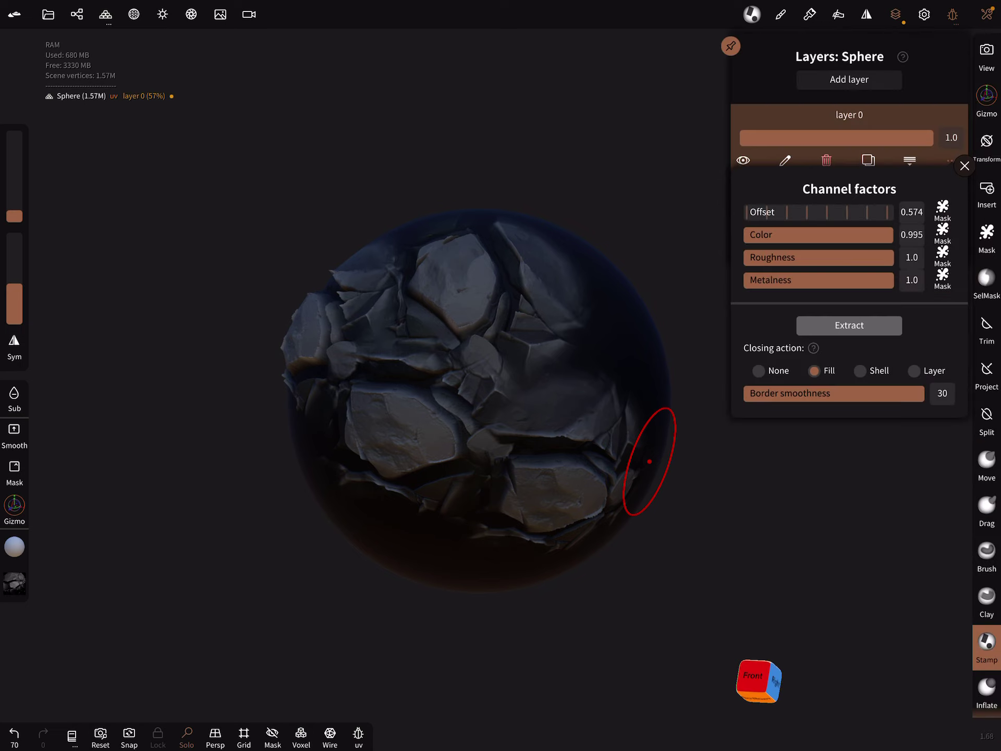
click(849, 79)
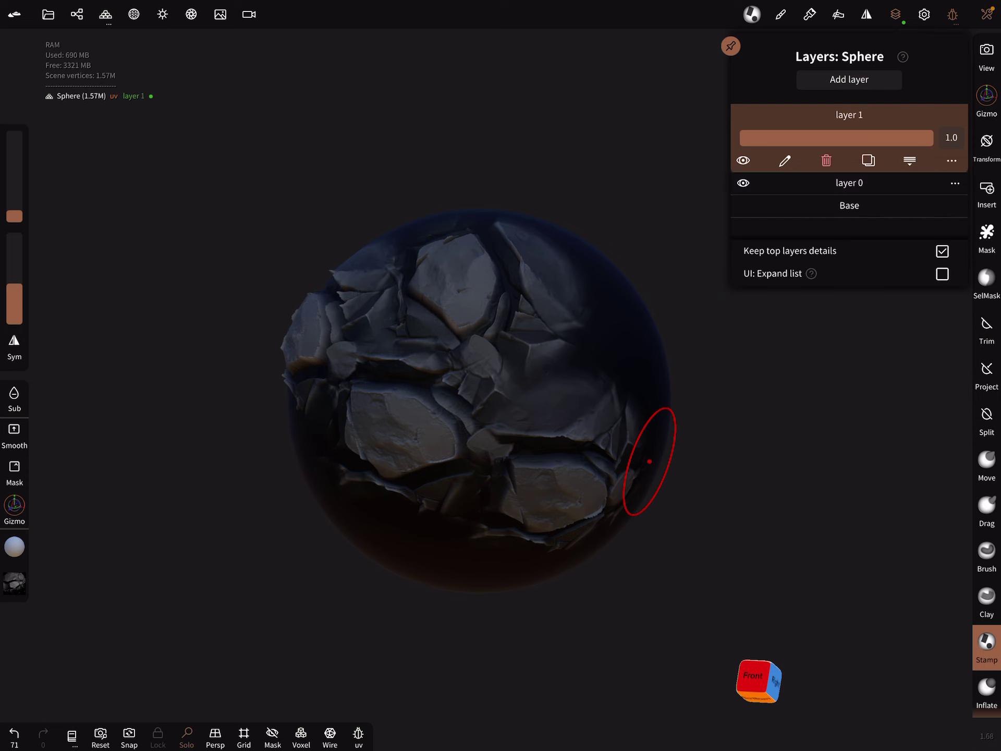
right_drag(650, 462, 791, 449)
scroll(727, 485, up, 3)
scroll(738, 496, up, 2)
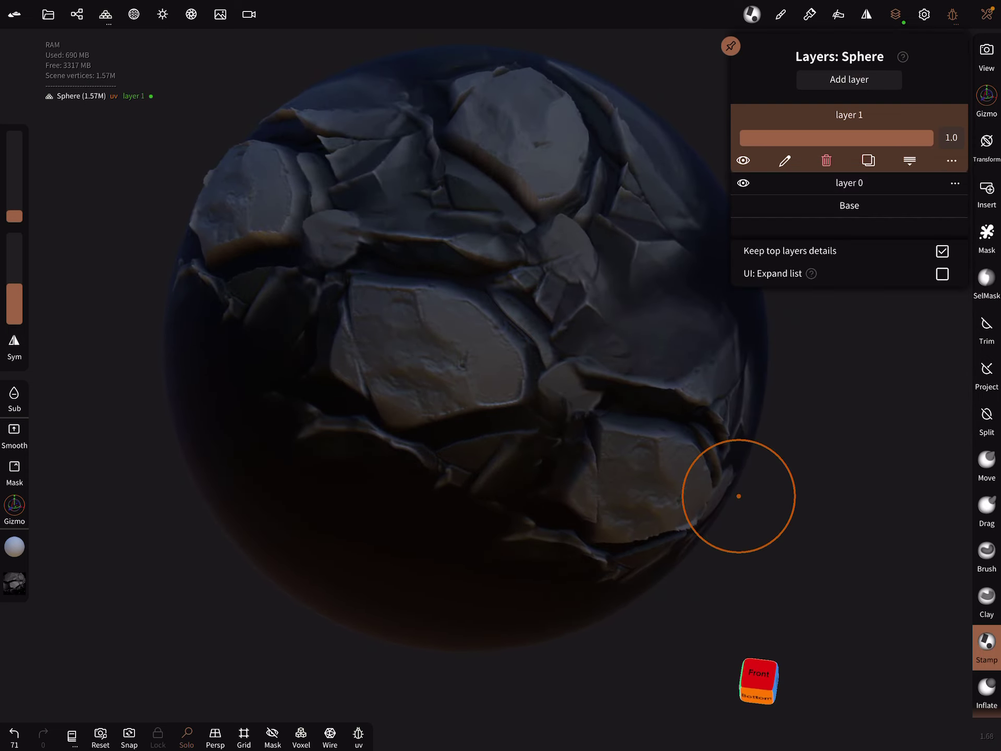
- Soften the stamped rock edges near the sphere's centre, upper half and top with Smooth
key(shift)
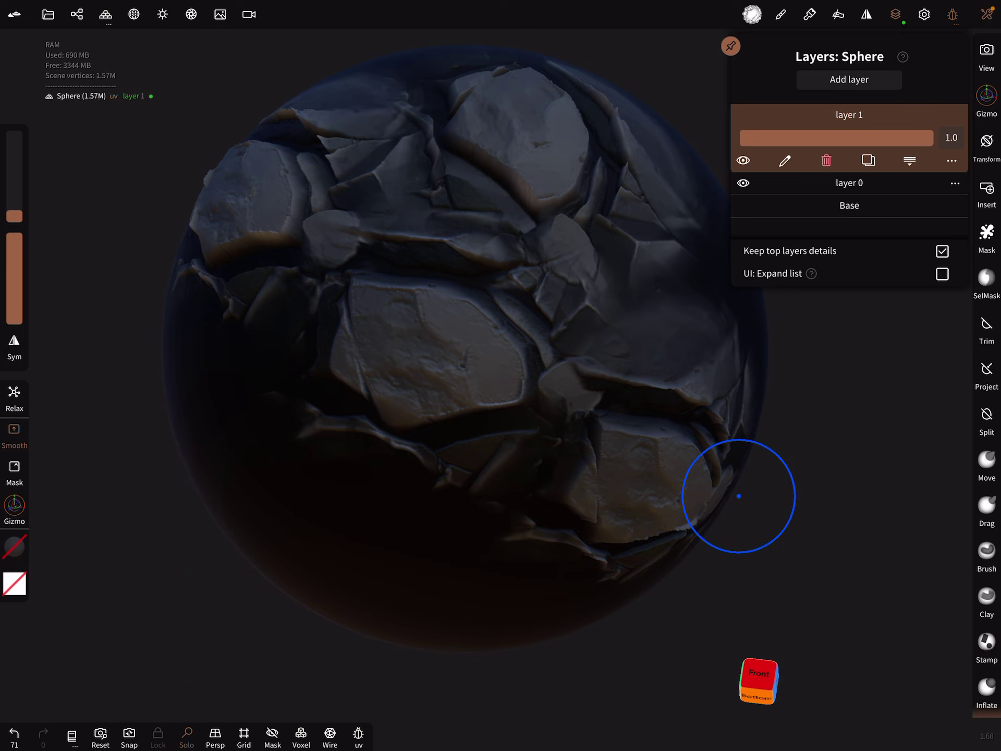
key(p)
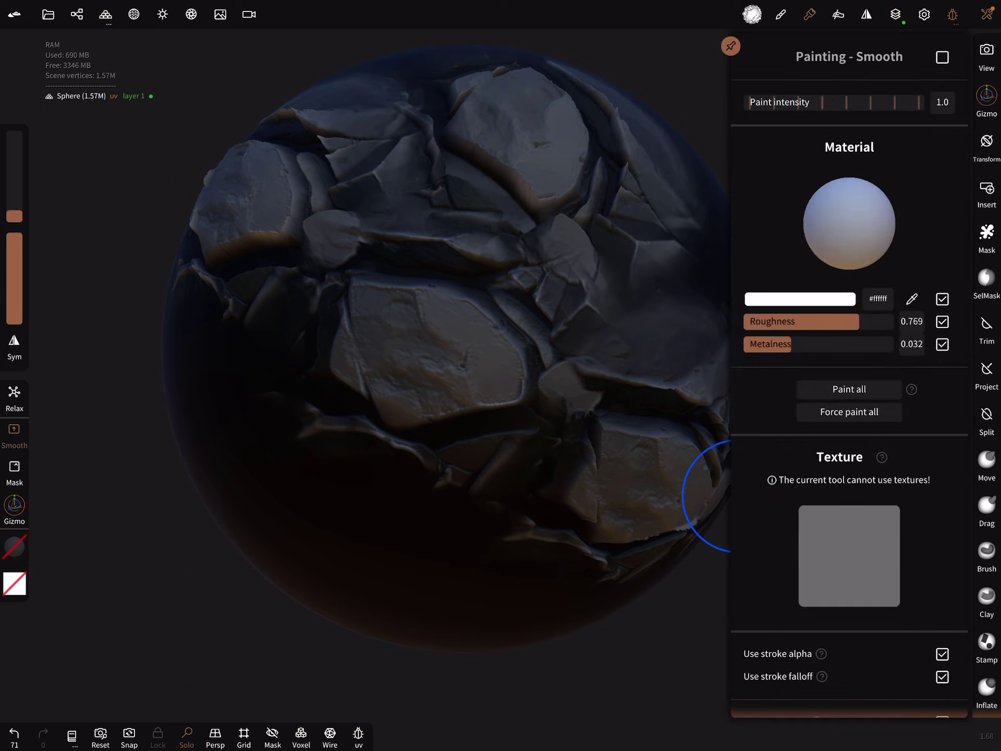
shift+drag(391, 391, 368, 302)
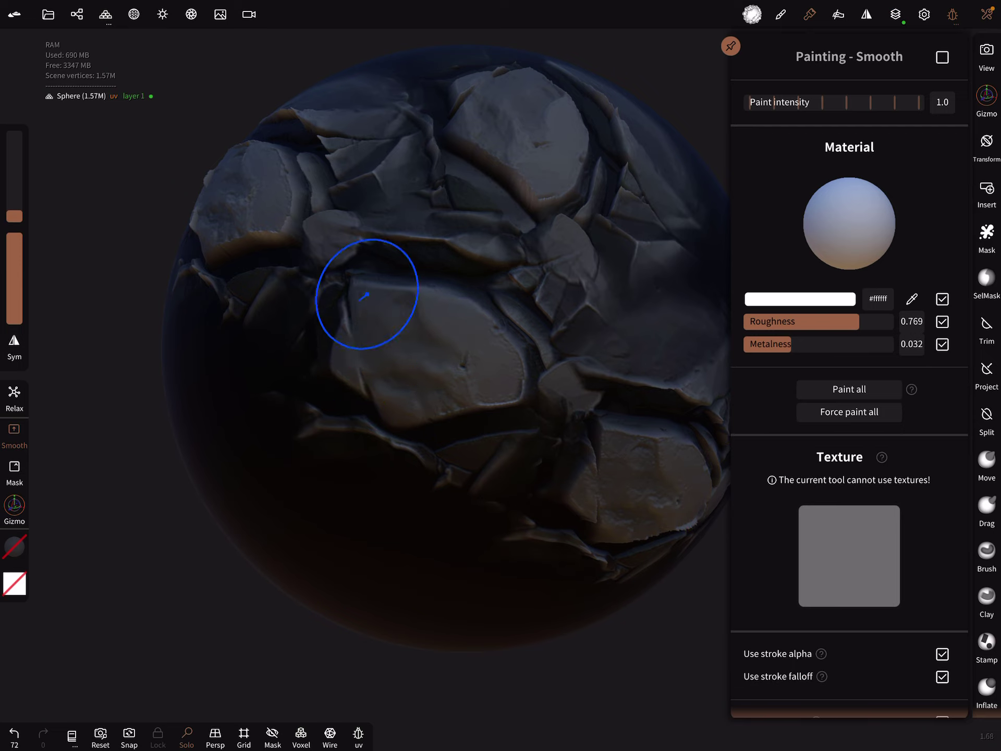
mouse_move(508, 280)
shift+mouse_down()
mouse_move(373, 115)
mouse_move(424, 433)
shift+mouse_up()
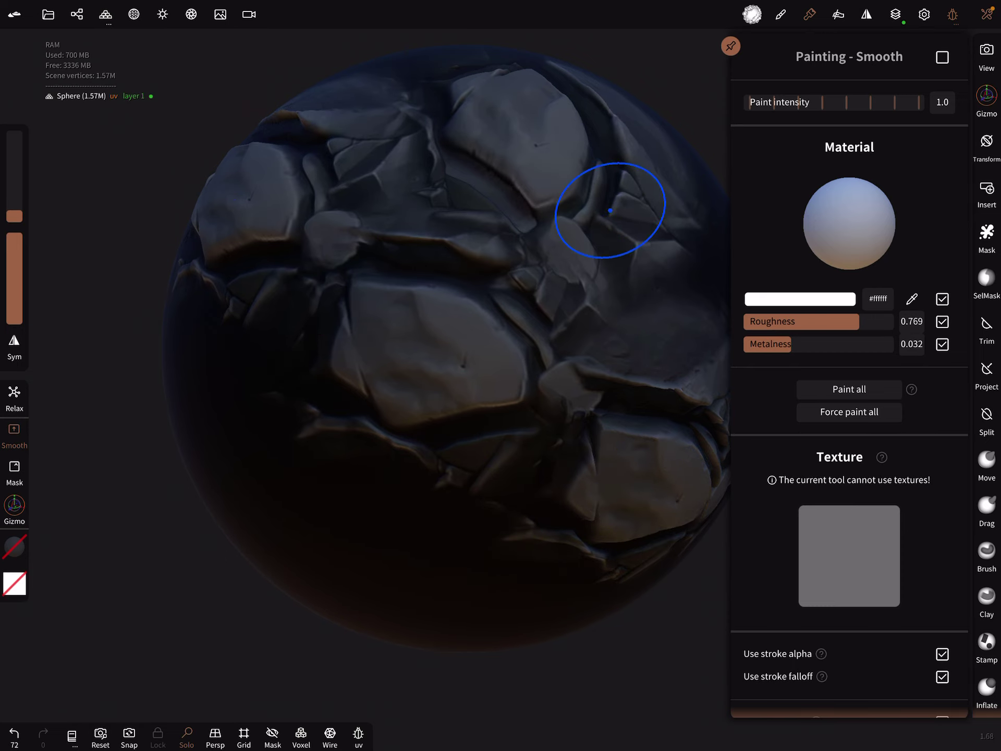
middle_drag(593, 225, 471, 613)
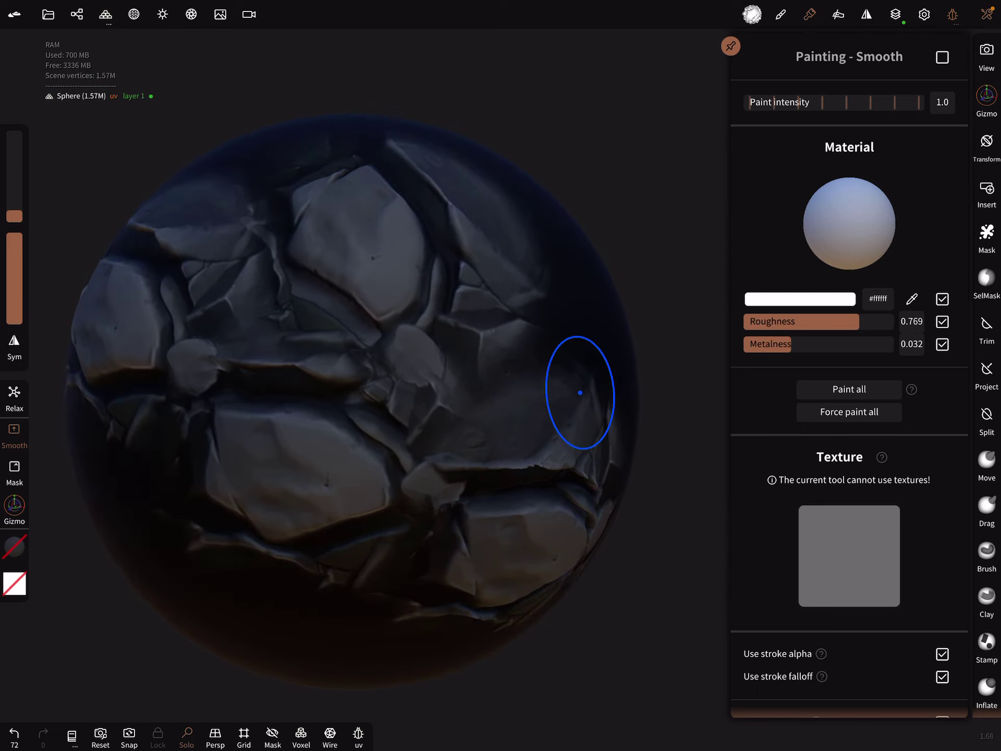
drag(196, 172, 480, 201)
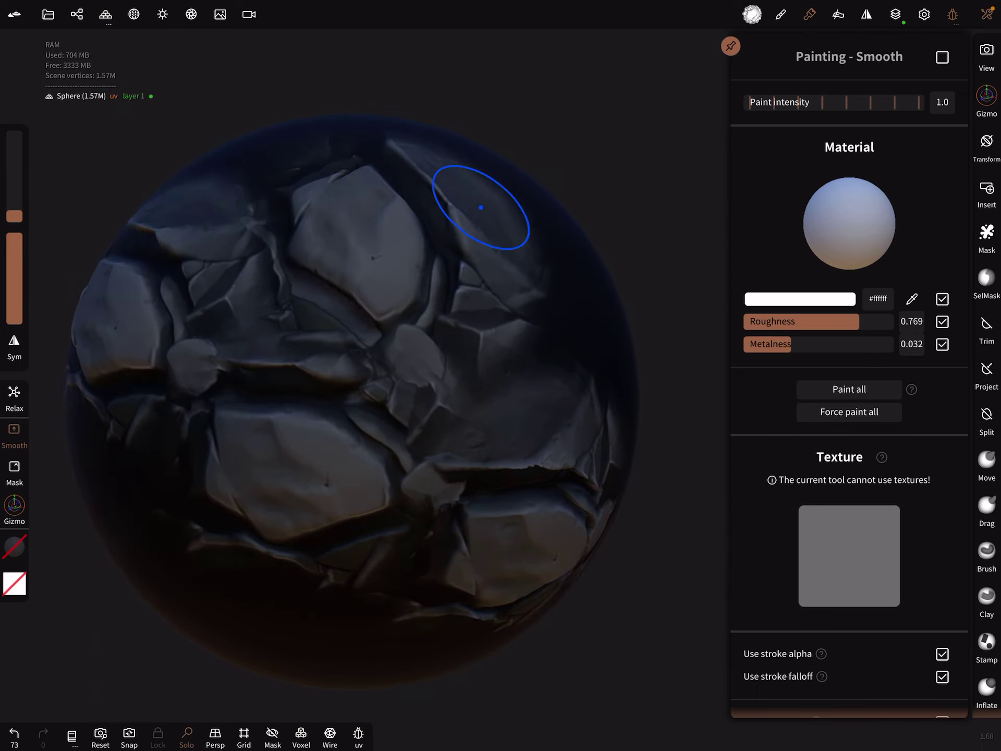
scroll(584, 337, down, 3)
middle_drag(585, 337, 471, 654)
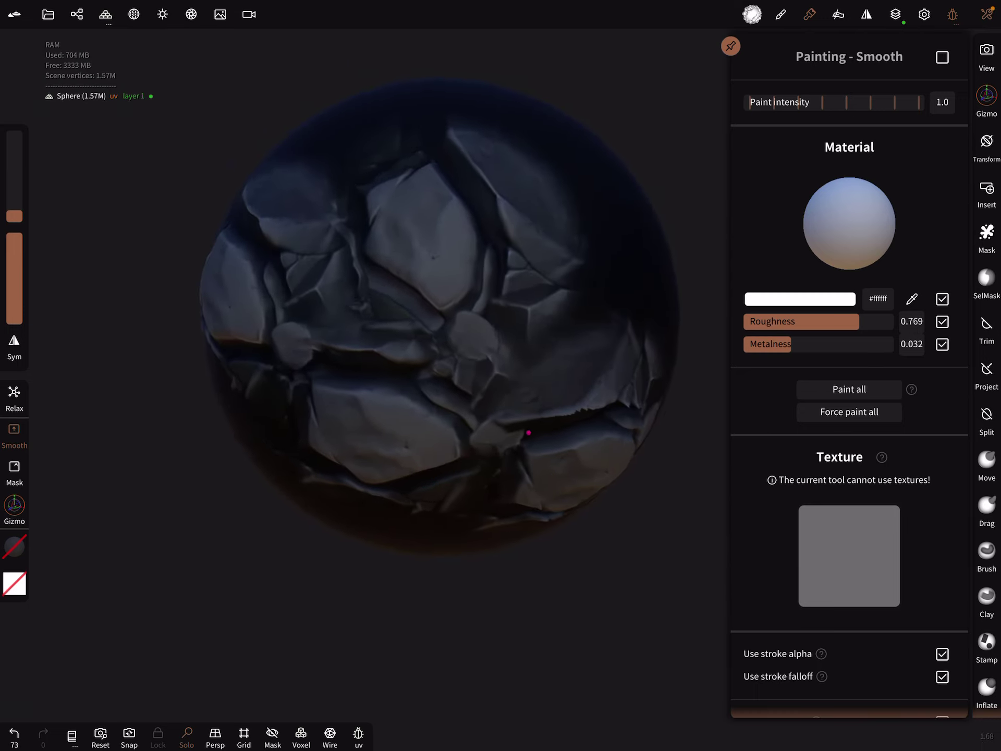
scroll(470, 655, up, 3)
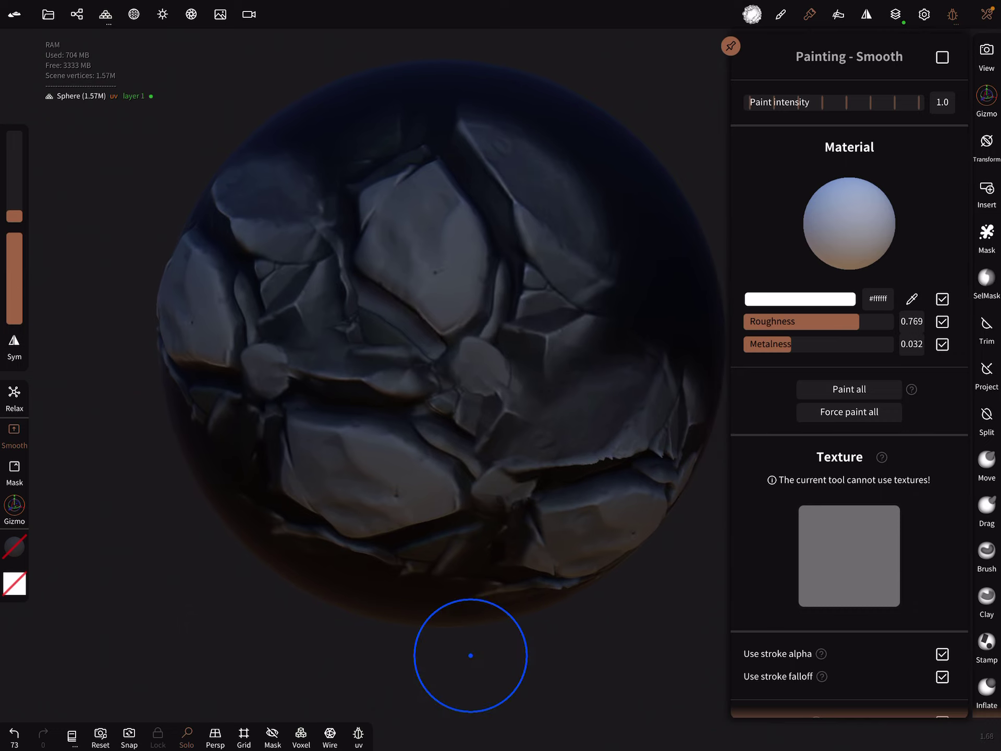